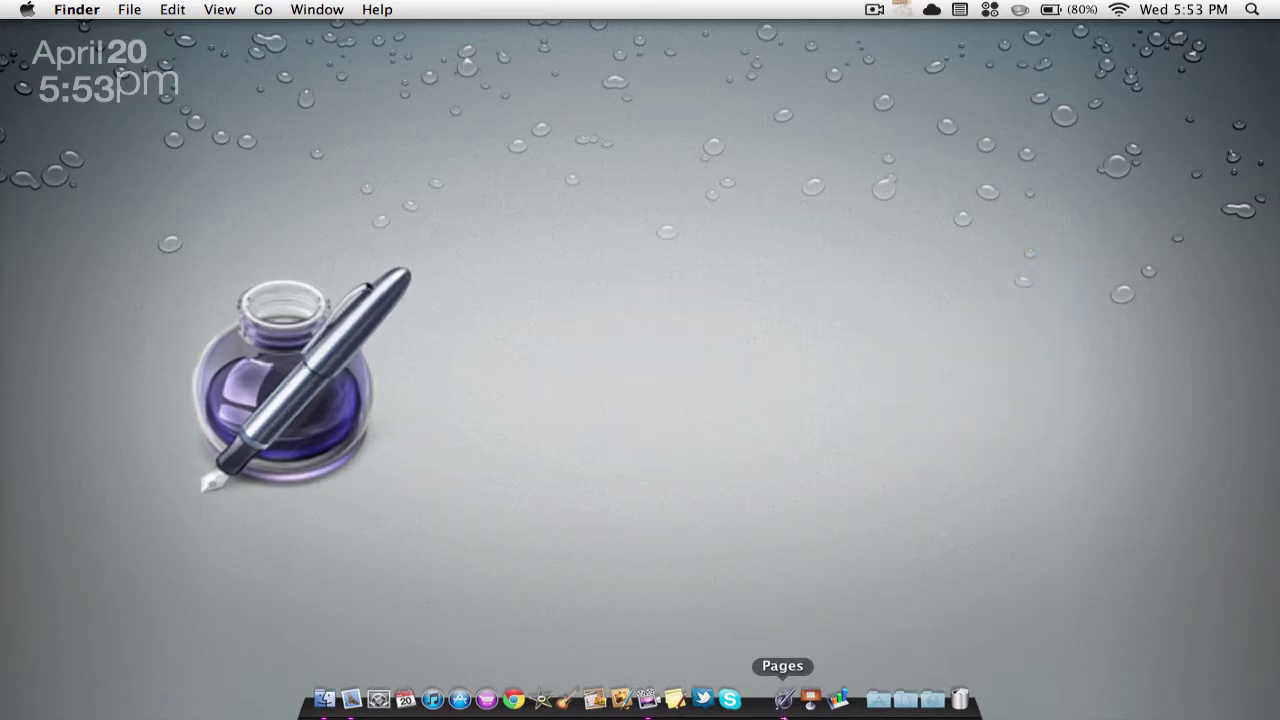
Bring up the Pages Template Chooser, browse Letters, then show the blank Word Processing templates.
{"action": "left_click", "coordinate": [783, 700]}
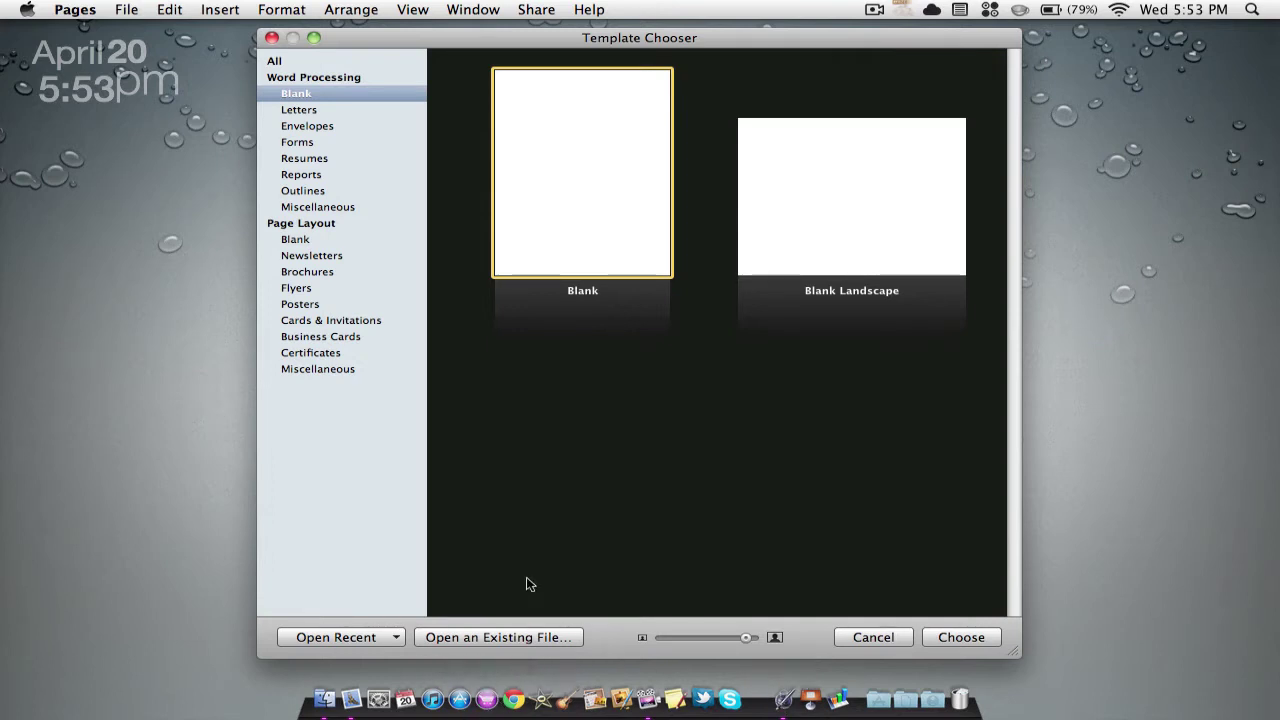
{"action": "left_click", "coordinate": [389, 560]}
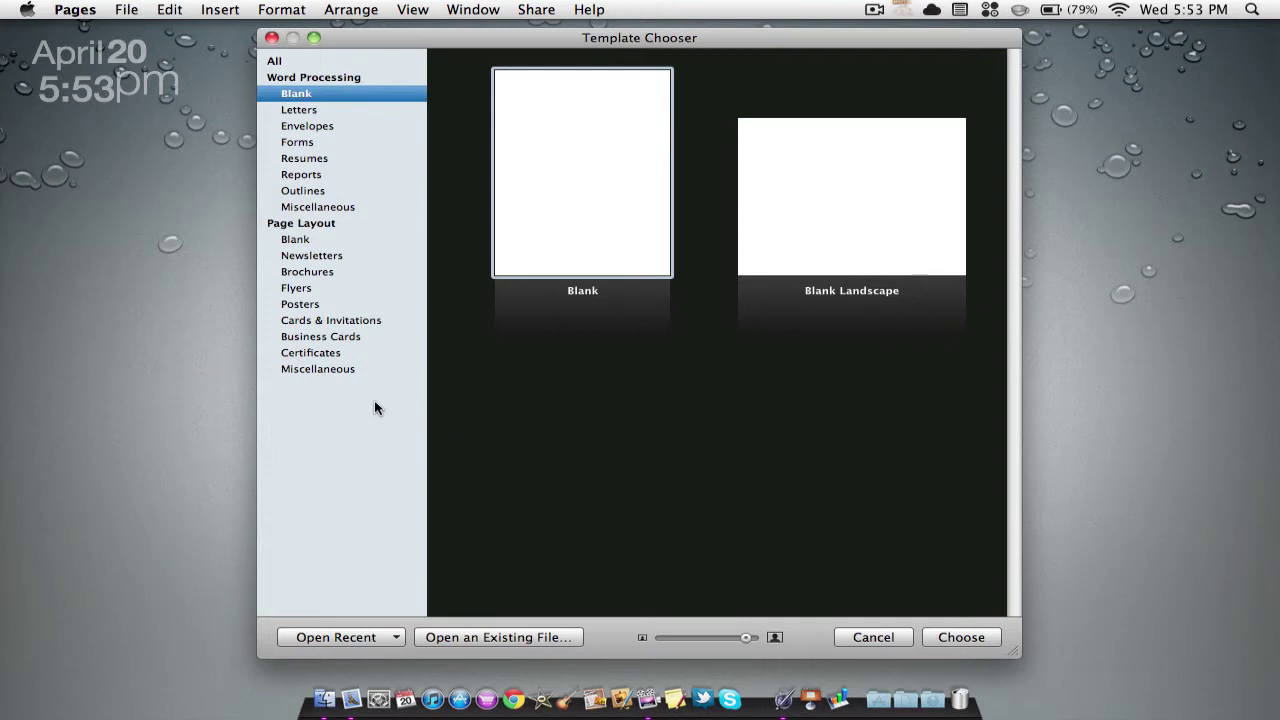
{"action": "left_click", "coordinate": [325, 109]}
{"action": "left_click", "coordinate": [292, 62]}
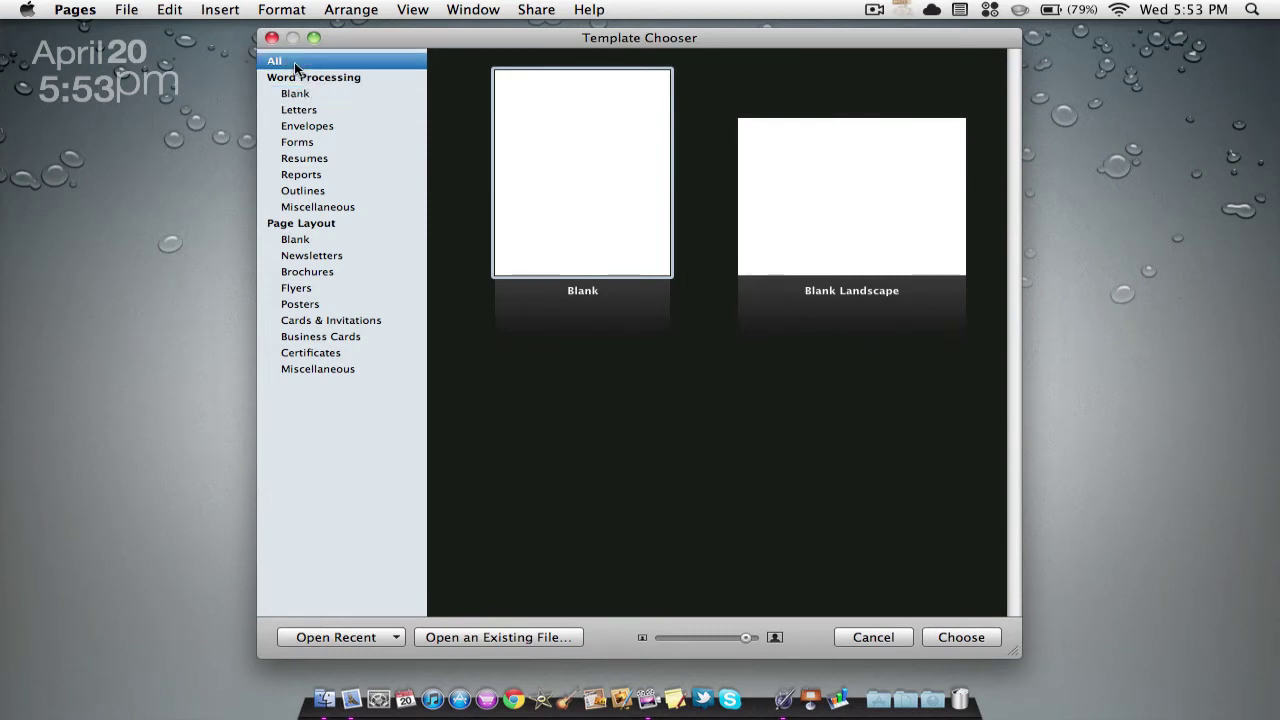
{"action": "left_click", "coordinate": [296, 96]}
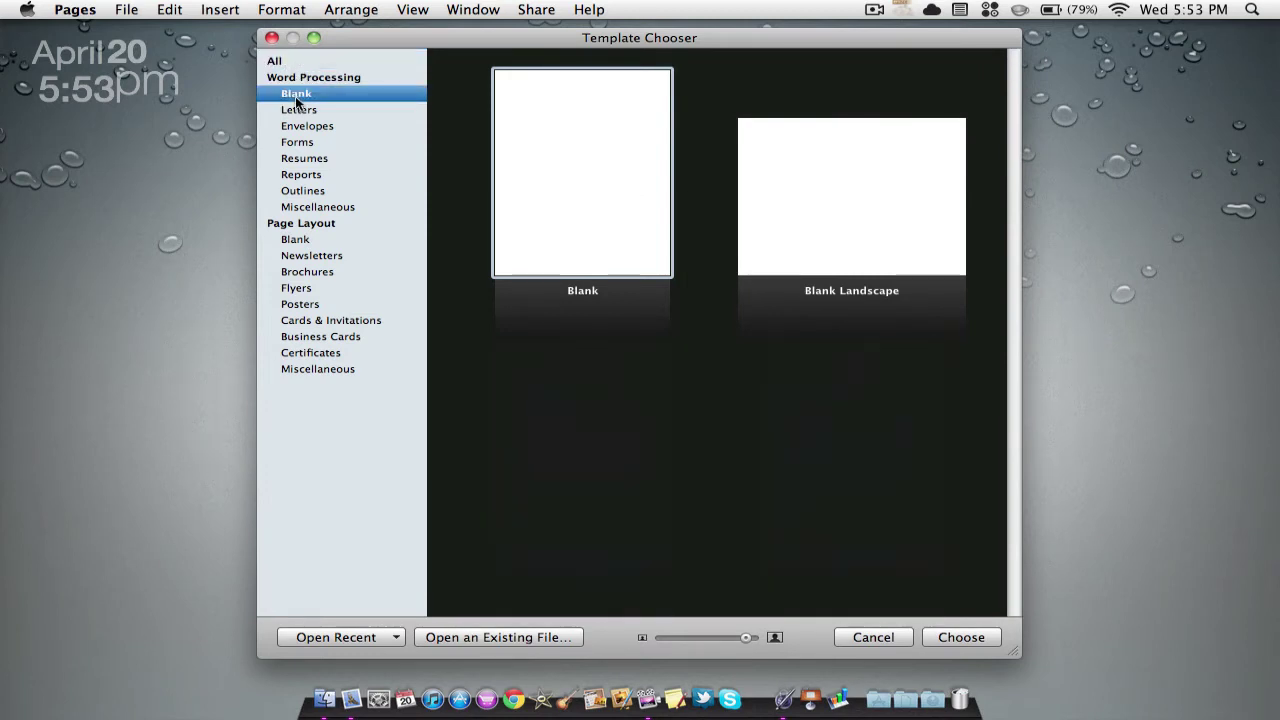
Browse the Word Processing categories: letters, envelopes, resumes, forms, reports, miscellaneous and outlines.
{"action": "left_click", "coordinate": [347, 112]}
{"action": "left_click", "coordinate": [347, 128]}
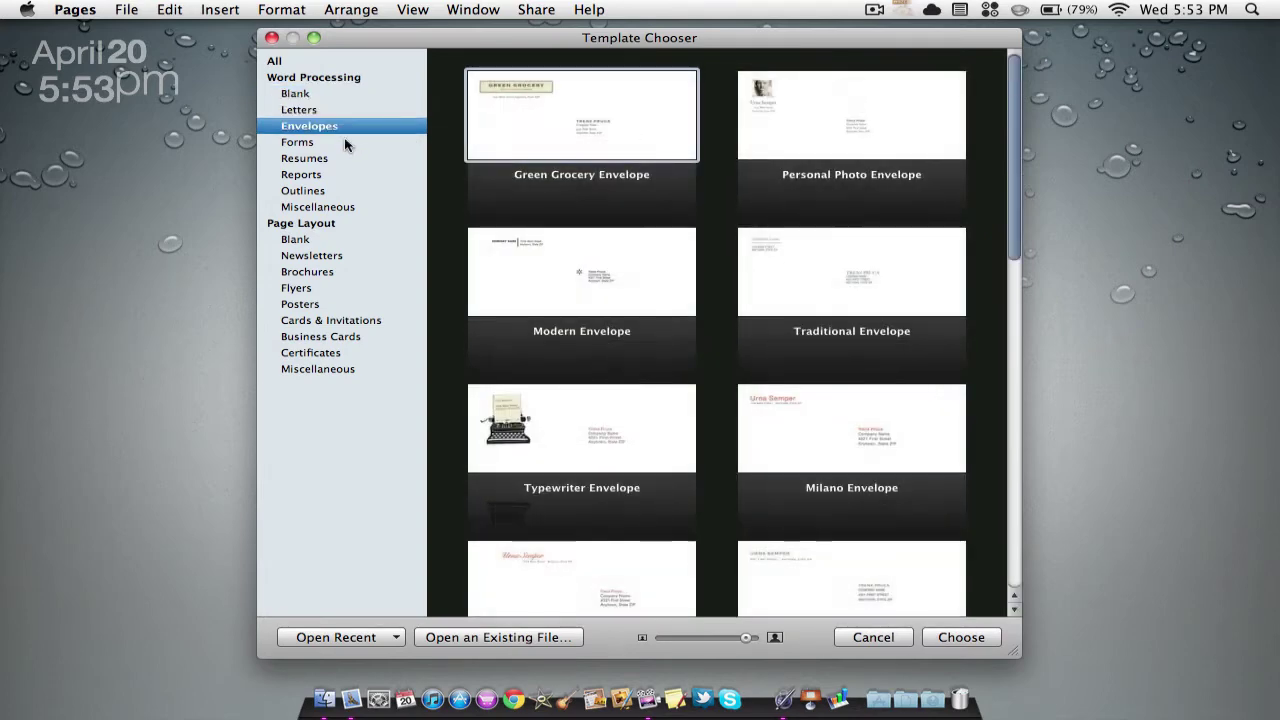
{"action": "left_click", "coordinate": [341, 151]}
{"action": "left_click", "coordinate": [341, 147]}
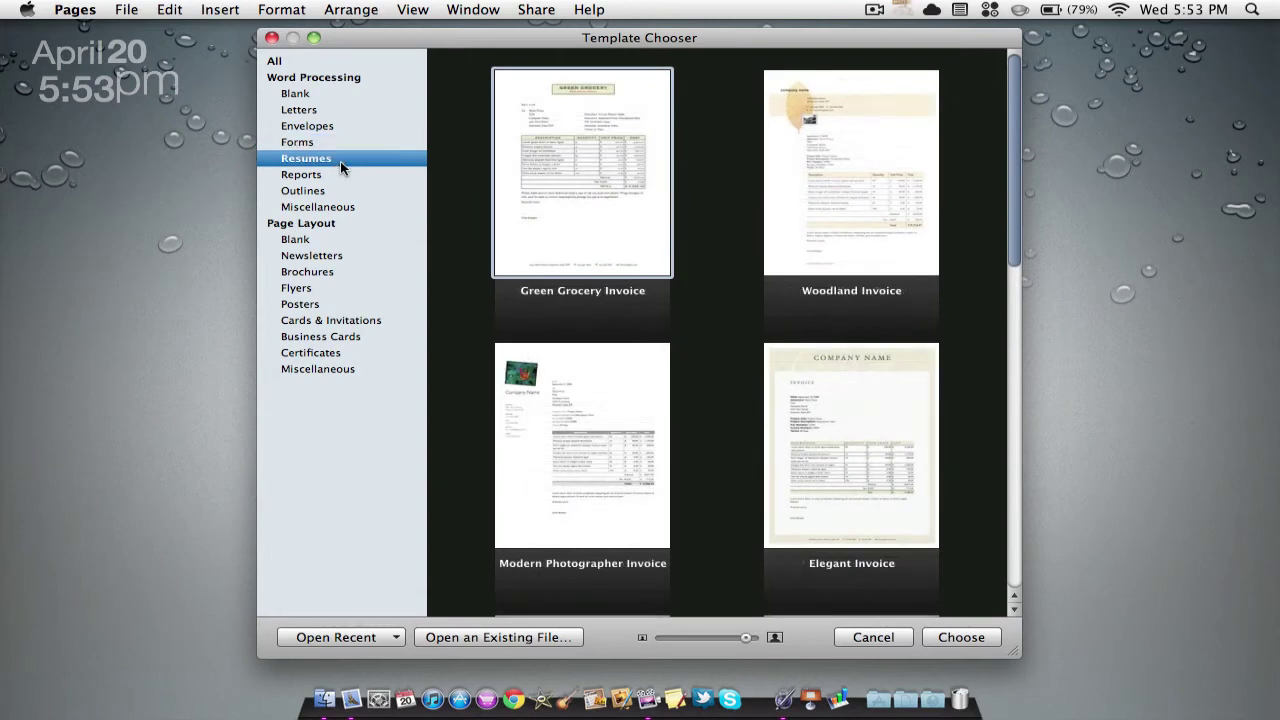
{"action": "left_click", "coordinate": [340, 175]}
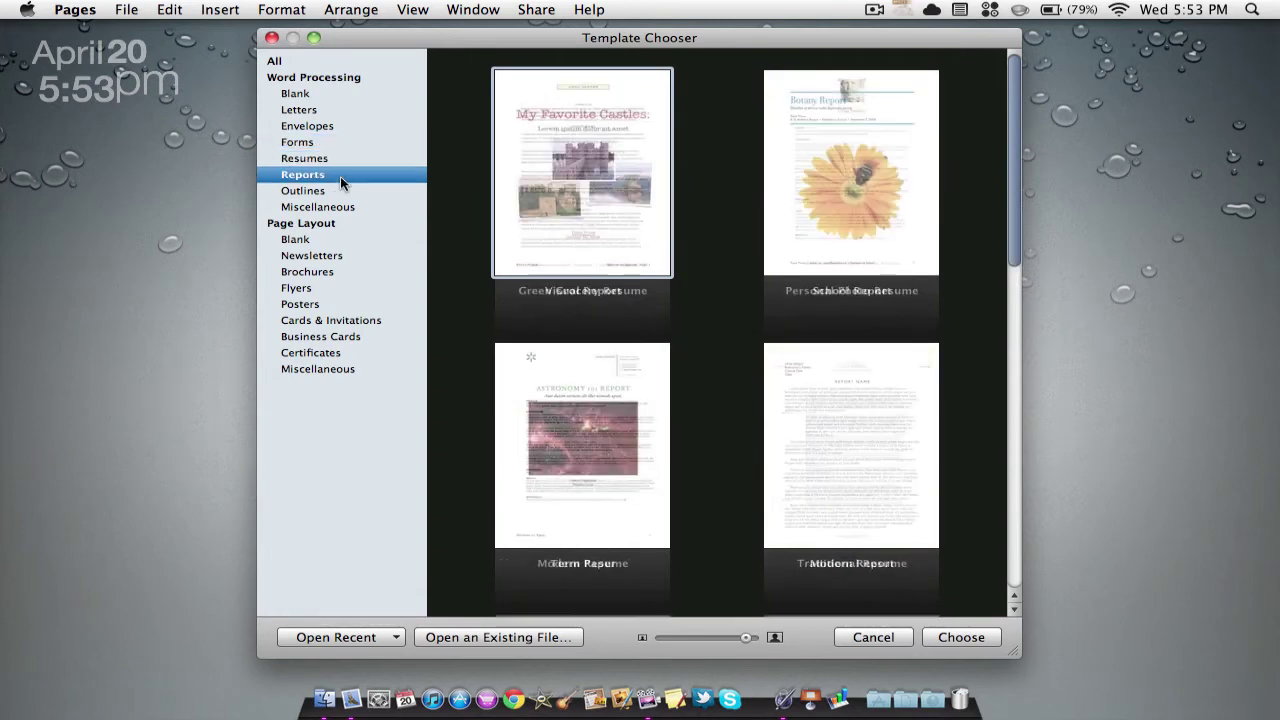
{"action": "left_click", "coordinate": [335, 204]}
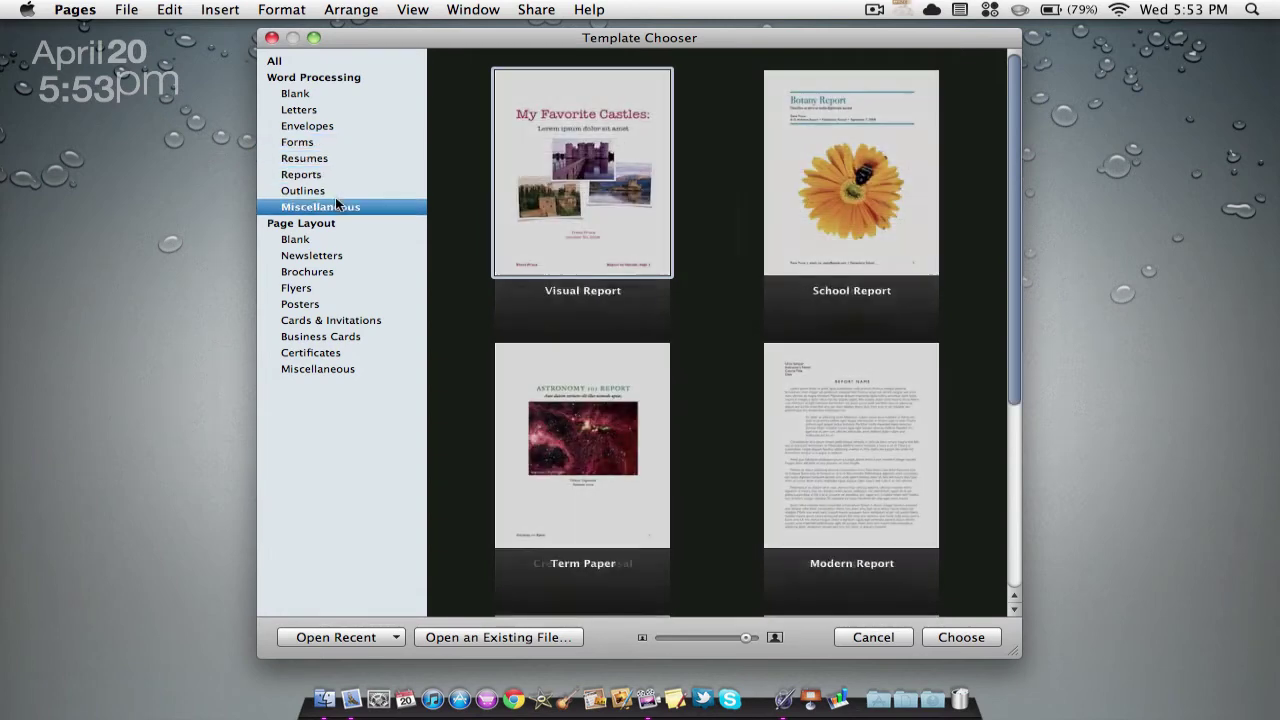
{"action": "left_click", "coordinate": [333, 192]}
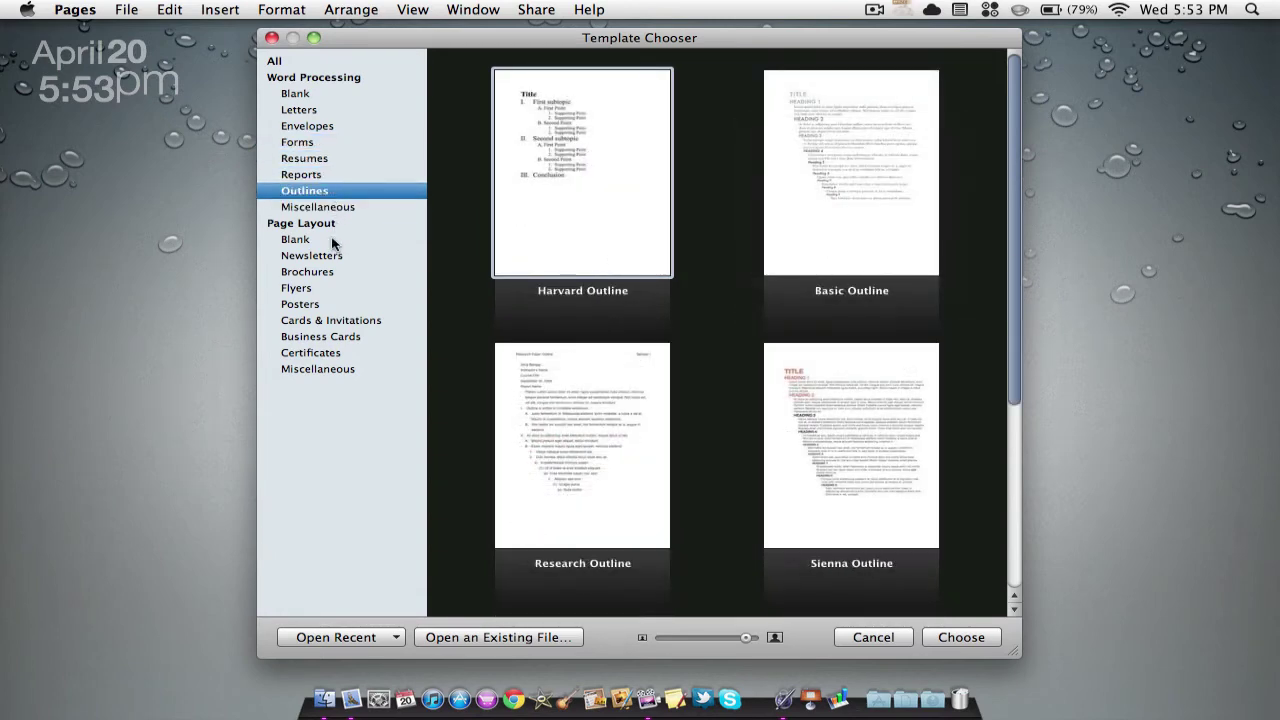
Browse the Page Layout categories: blanks, newsletters, brochures, flyers, posters, business cards, certificates and miscellaneous.
{"action": "left_click", "coordinate": [321, 239]}
{"action": "left_click", "coordinate": [321, 257]}
{"action": "left_click", "coordinate": [318, 271]}
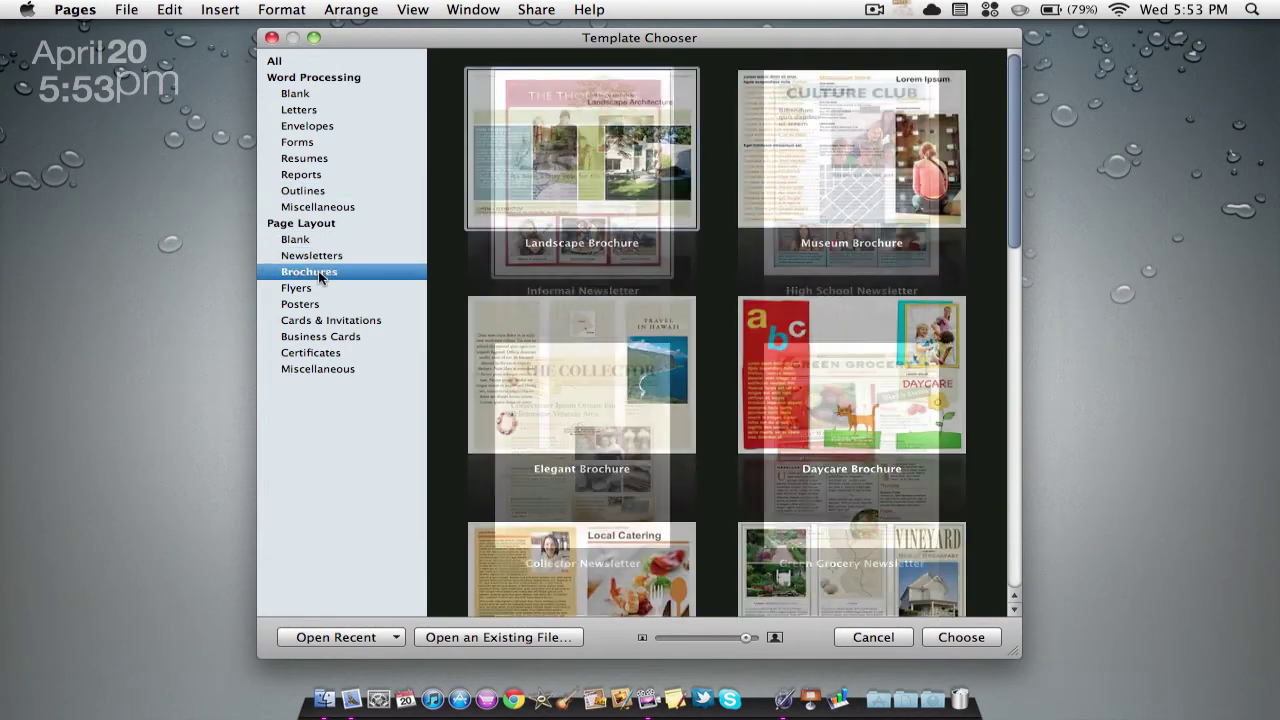
{"action": "left_click", "coordinate": [311, 290]}
{"action": "left_click", "coordinate": [308, 305]}
{"action": "left_click", "coordinate": [310, 321]}
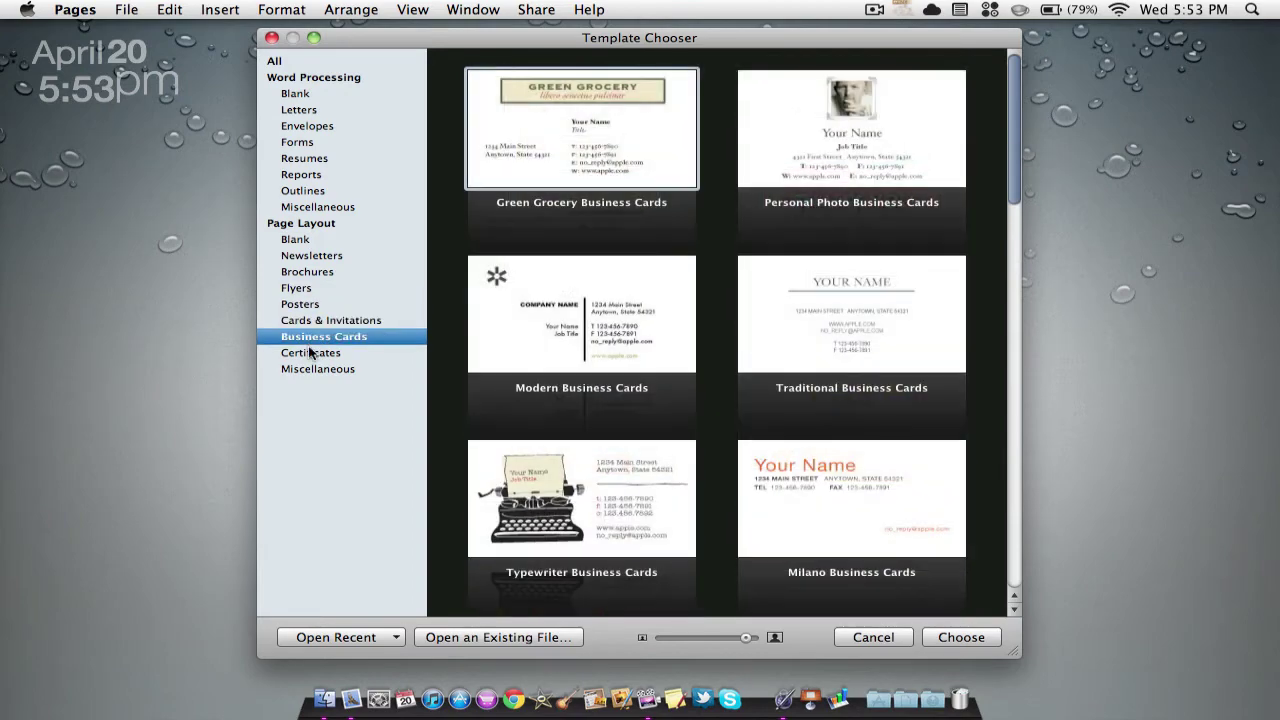
{"action": "left_click", "coordinate": [310, 353]}
{"action": "left_click", "coordinate": [312, 369]}
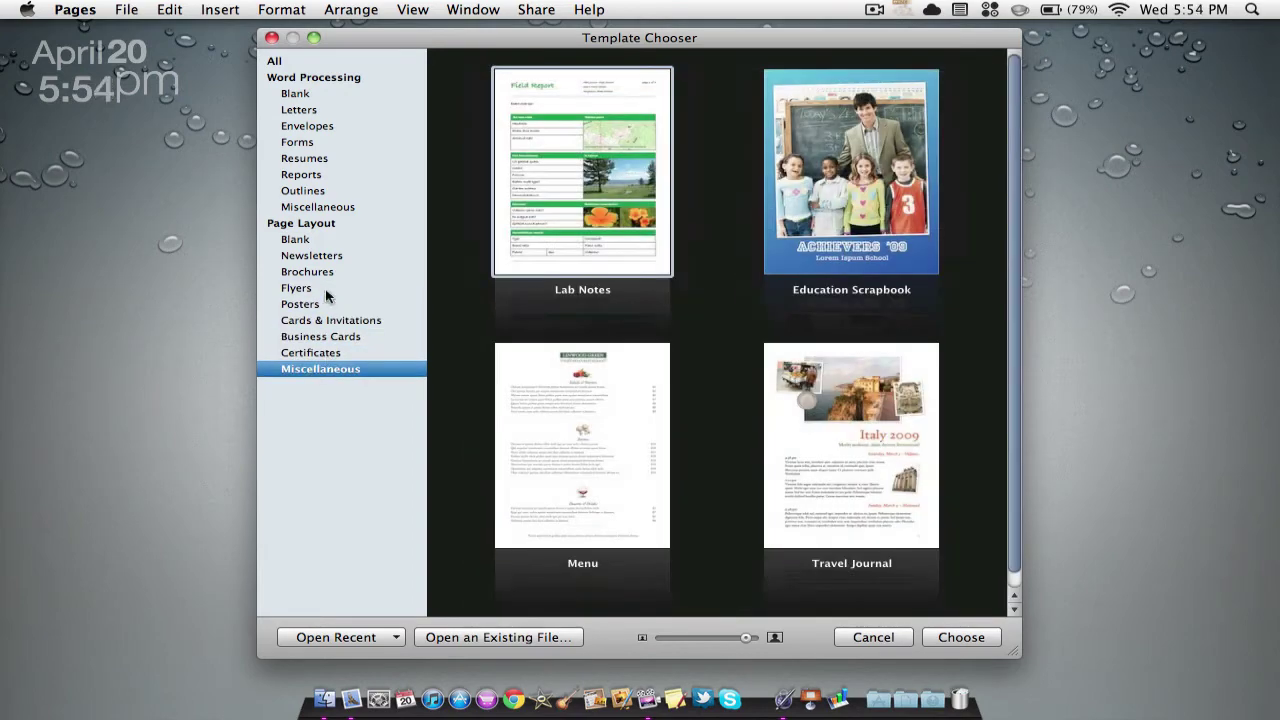
{"action": "left_click", "coordinate": [306, 239]}
{"action": "left_click", "coordinate": [310, 256]}
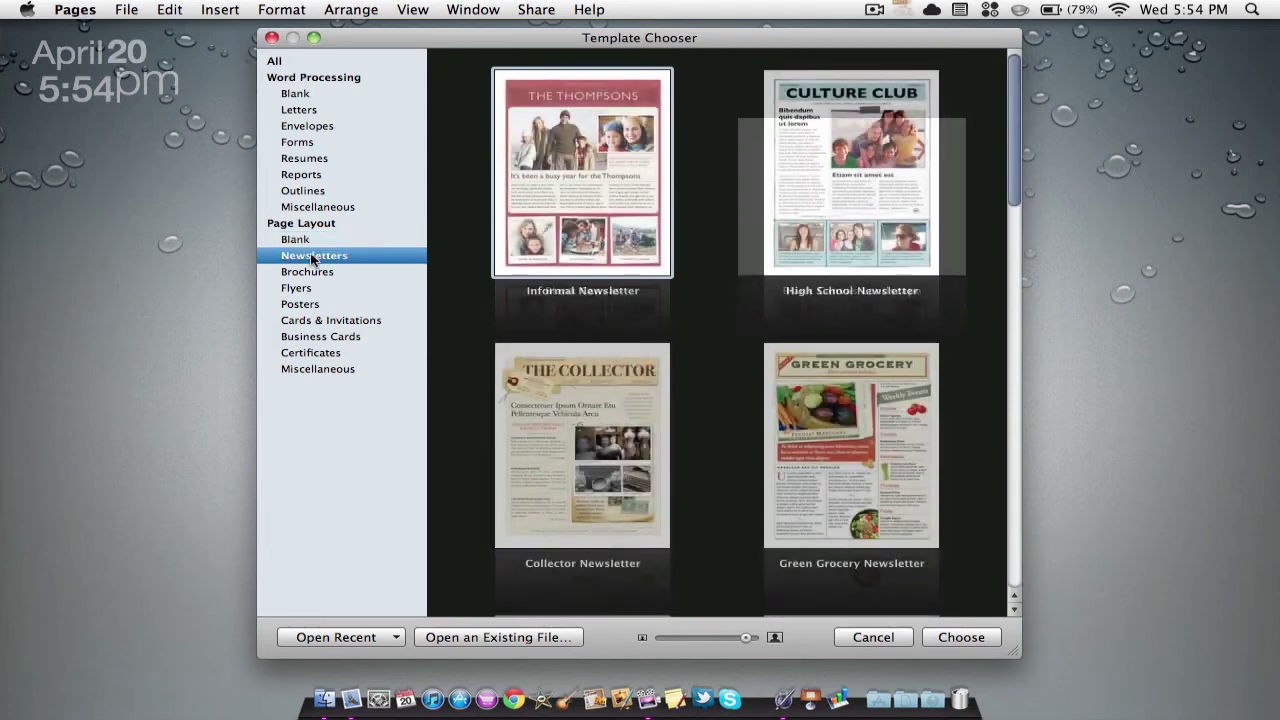
{"action": "left_click", "coordinate": [313, 288]}
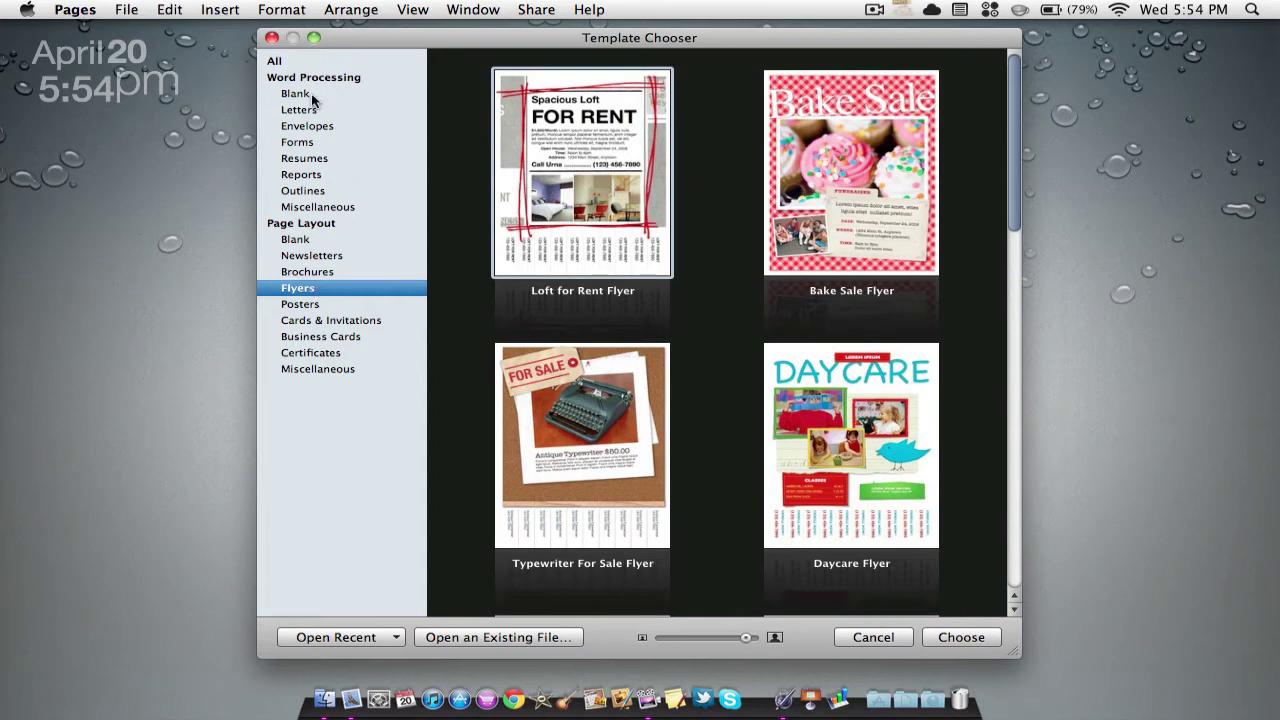
Return to the Newsletters templates and select Informal Newsletter.
{"action": "left_click", "coordinate": [311, 93]}
{"action": "left_click", "coordinate": [298, 240]}
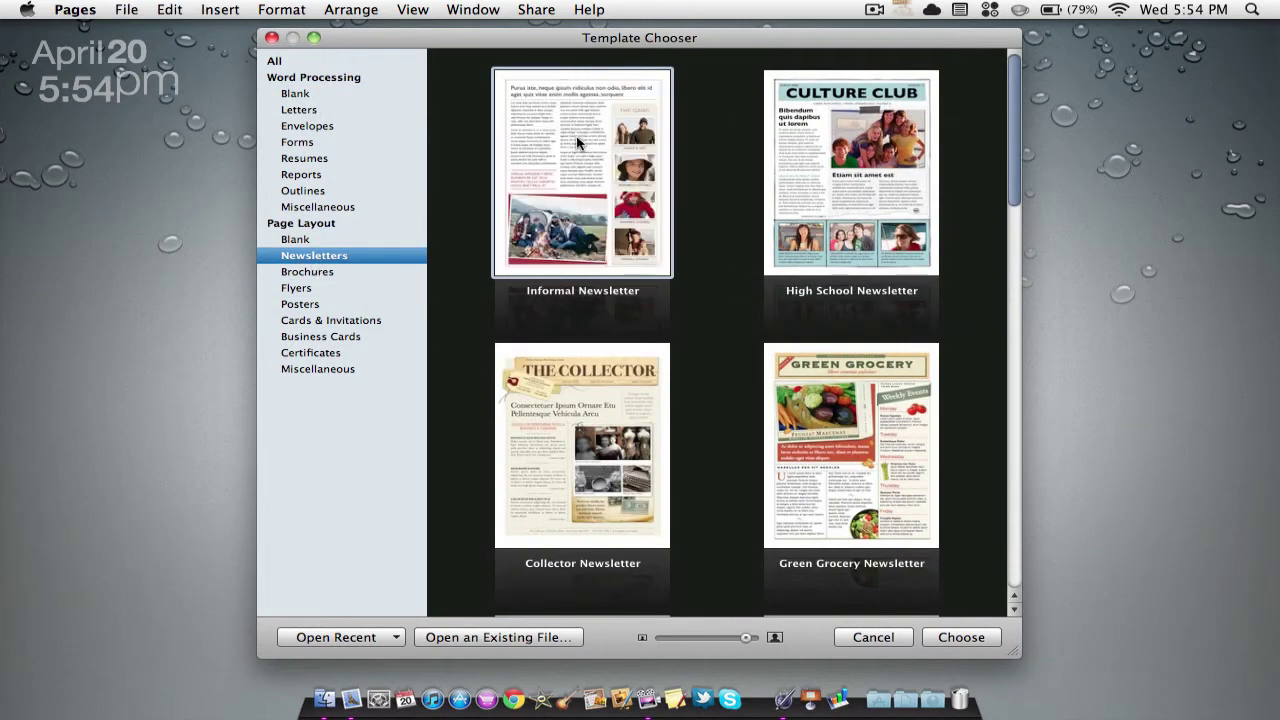
{"action": "left_click", "coordinate": [577, 143]}
Open a new Informal Newsletter document and scroll through its whole page, back to the top.
{"action": "double_click", "coordinate": [577, 143]}
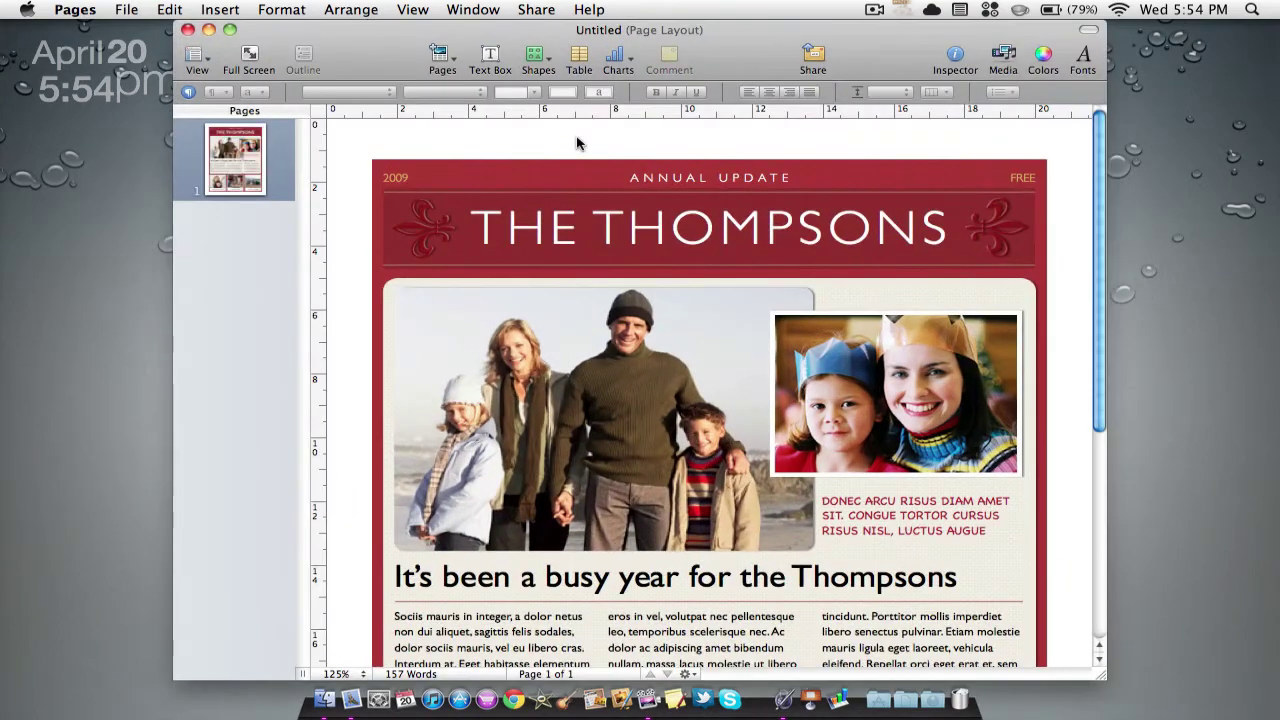
{"action": "scroll", "coordinate": [790, 270], "scroll_direction": "down", "scroll_amount": 2}
{"action": "scroll", "coordinate": [789, 268], "scroll_direction": "up", "scroll_amount": 2}
{"action": "scroll", "coordinate": [786, 268], "scroll_direction": "down", "scroll_amount": 2}
{"action": "scroll", "coordinate": [786, 268], "scroll_direction": "down", "scroll_amount": 2}
{"action": "scroll", "coordinate": [788, 270], "scroll_direction": "down", "scroll_amount": 2}
{"action": "scroll", "coordinate": [790, 272], "scroll_direction": "down", "scroll_amount": 2}
{"action": "scroll", "coordinate": [790, 270], "scroll_direction": "up", "scroll_amount": 4}
{"action": "scroll", "coordinate": [602, 268], "scroll_direction": "up", "scroll_amount": 4}
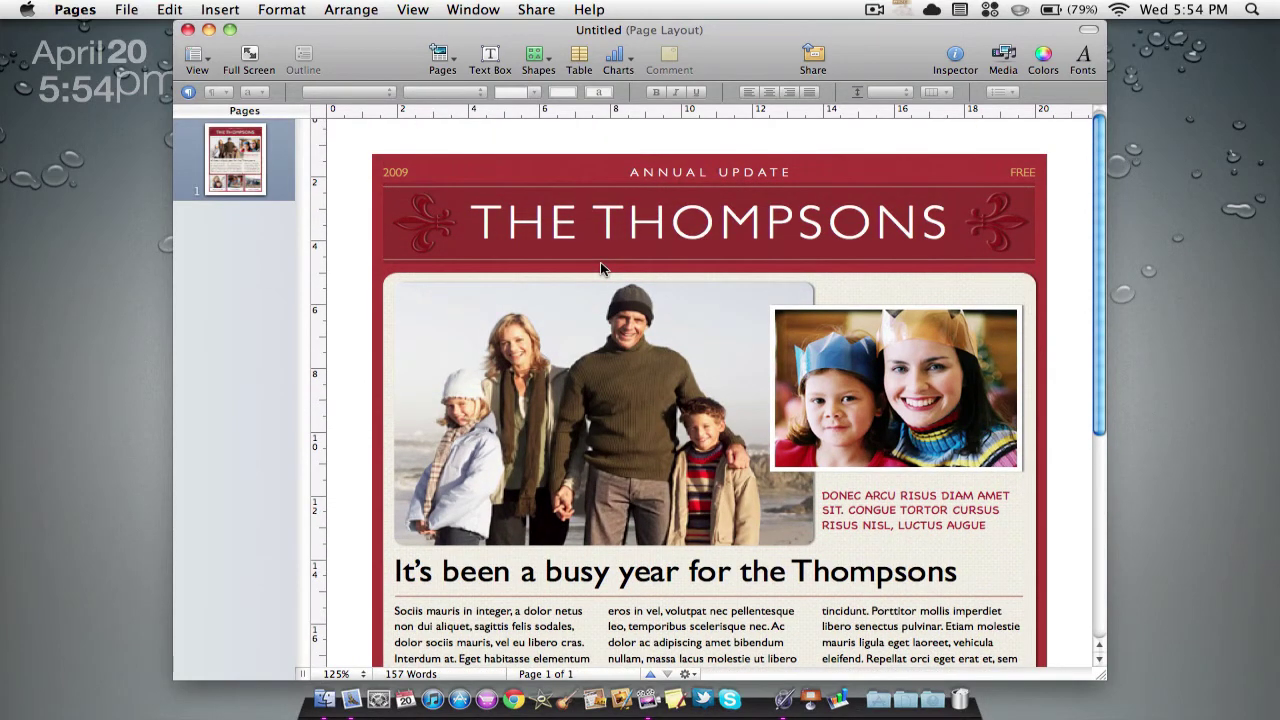
{"action": "scroll", "coordinate": [602, 268], "scroll_direction": "down", "scroll_amount": 1}
{"action": "scroll", "coordinate": [602, 268], "scroll_direction": "down", "scroll_amount": 3}
{"action": "scroll", "coordinate": [602, 268], "scroll_direction": "up", "scroll_amount": 1}
{"action": "scroll", "coordinate": [602, 268], "scroll_direction": "up", "scroll_amount": 1}
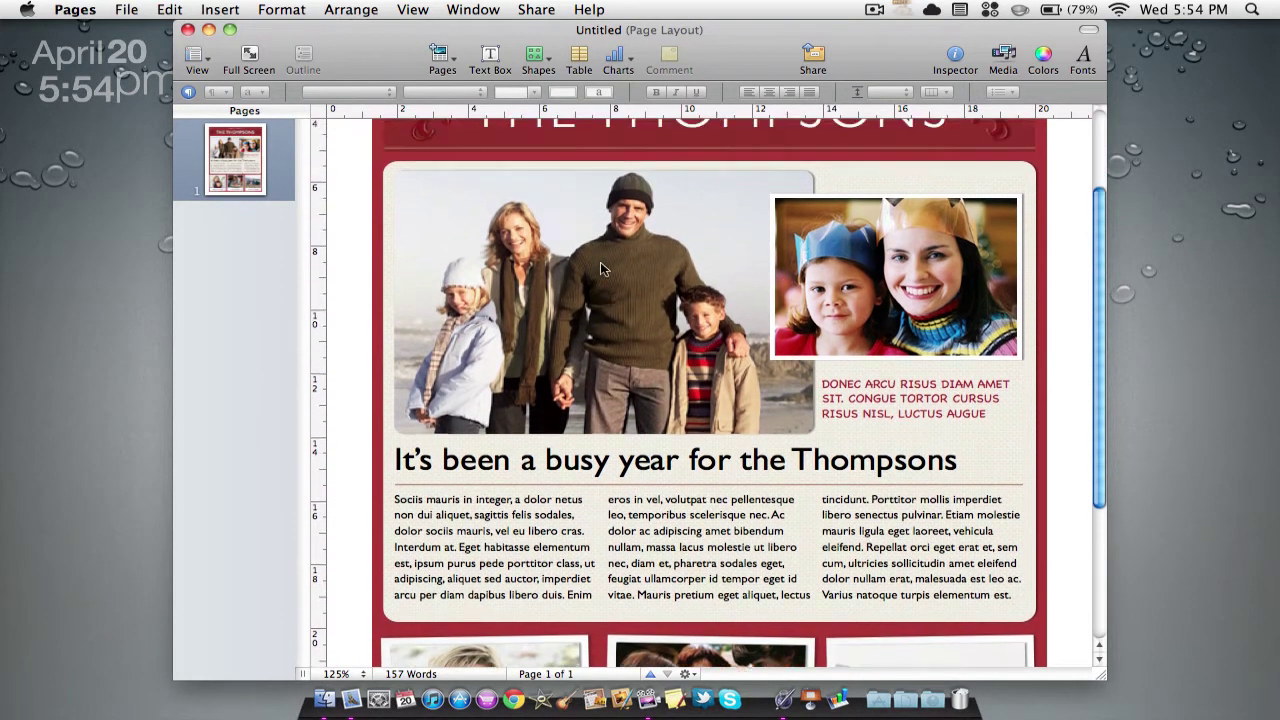
{"action": "scroll", "coordinate": [602, 268], "scroll_direction": "up", "scroll_amount": 1}
{"action": "scroll", "coordinate": [602, 268], "scroll_direction": "up", "scroll_amount": 3}
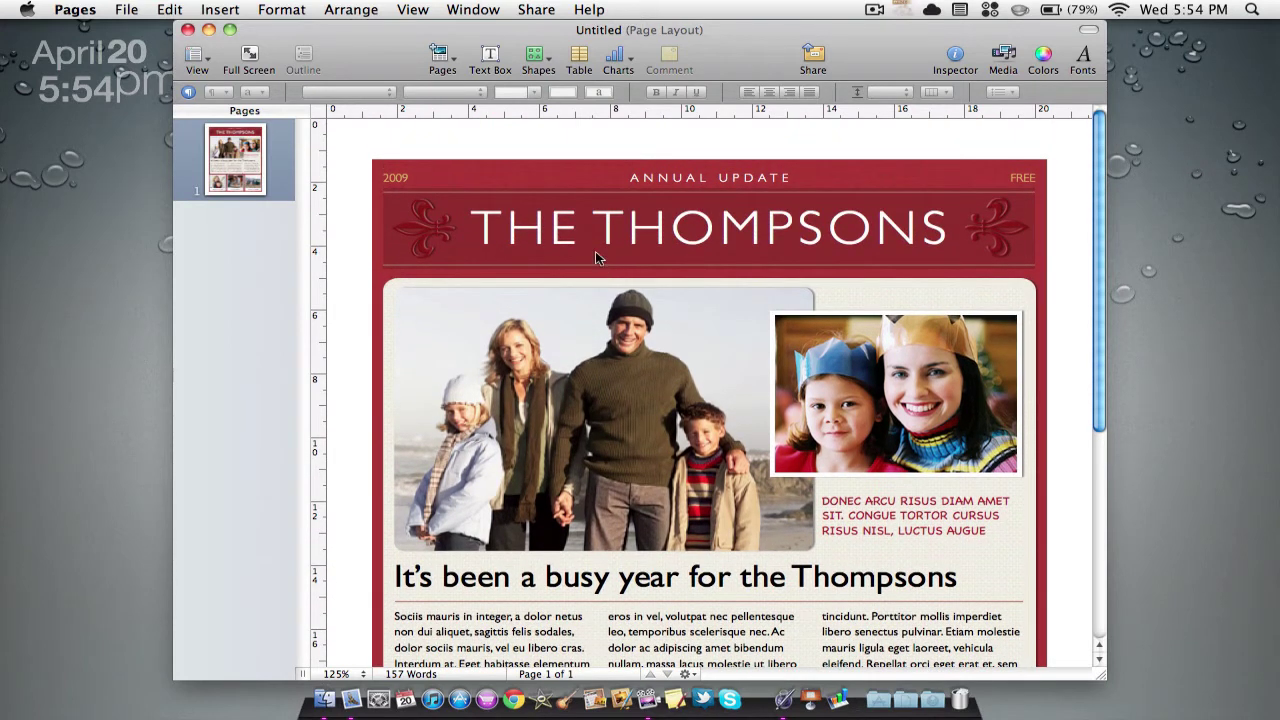
Change the masthead from THE THOMPSONS to HELLO, then select the ANNUAL UPDATE header line.
{"action": "left_click", "coordinate": [593, 246]}
{"action": "left_click", "coordinate": [598, 238]}
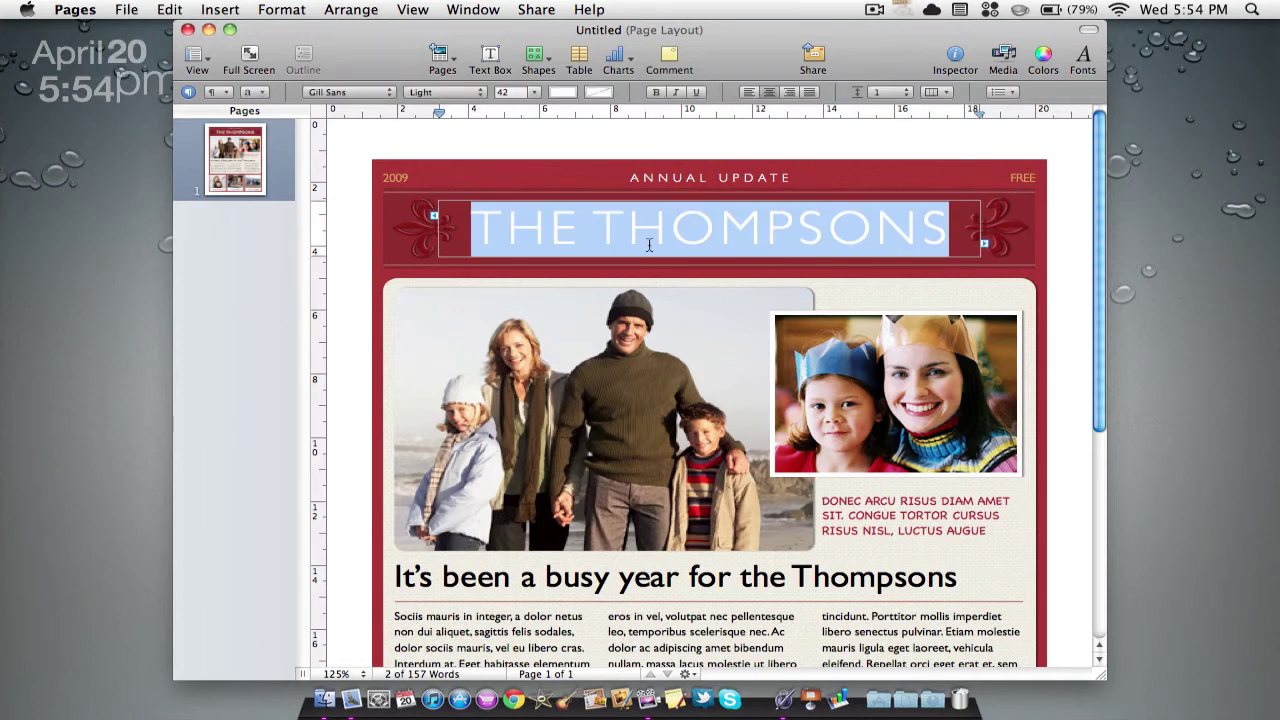
{"action": "key", "text": "Escape"}
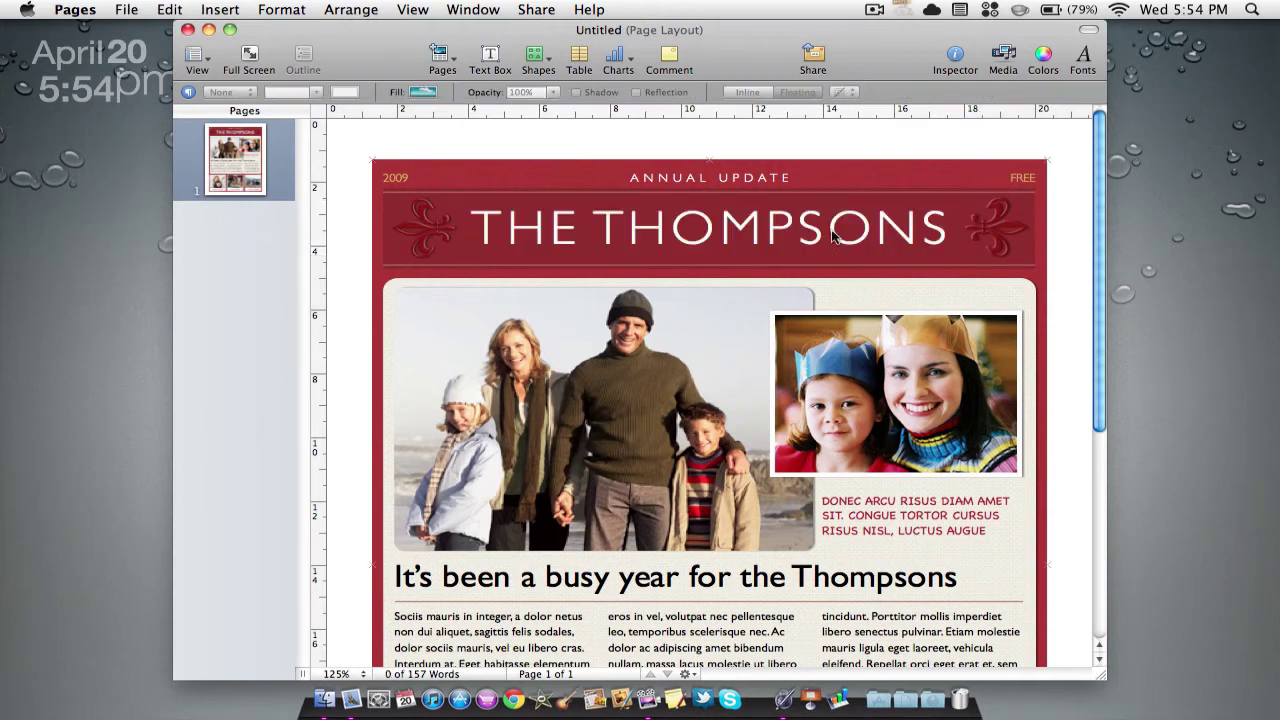
{"action": "key", "text": "Return"}
{"action": "key", "text": "Escape"}
{"action": "type", "text": "HAHATHE"}
{"action": "key", "text": "super+a"}
{"action": "key", "text": "BackSpace"}
{"action": "type", "text": "HELLO"}
{"action": "triple_click", "coordinate": [738, 178]}
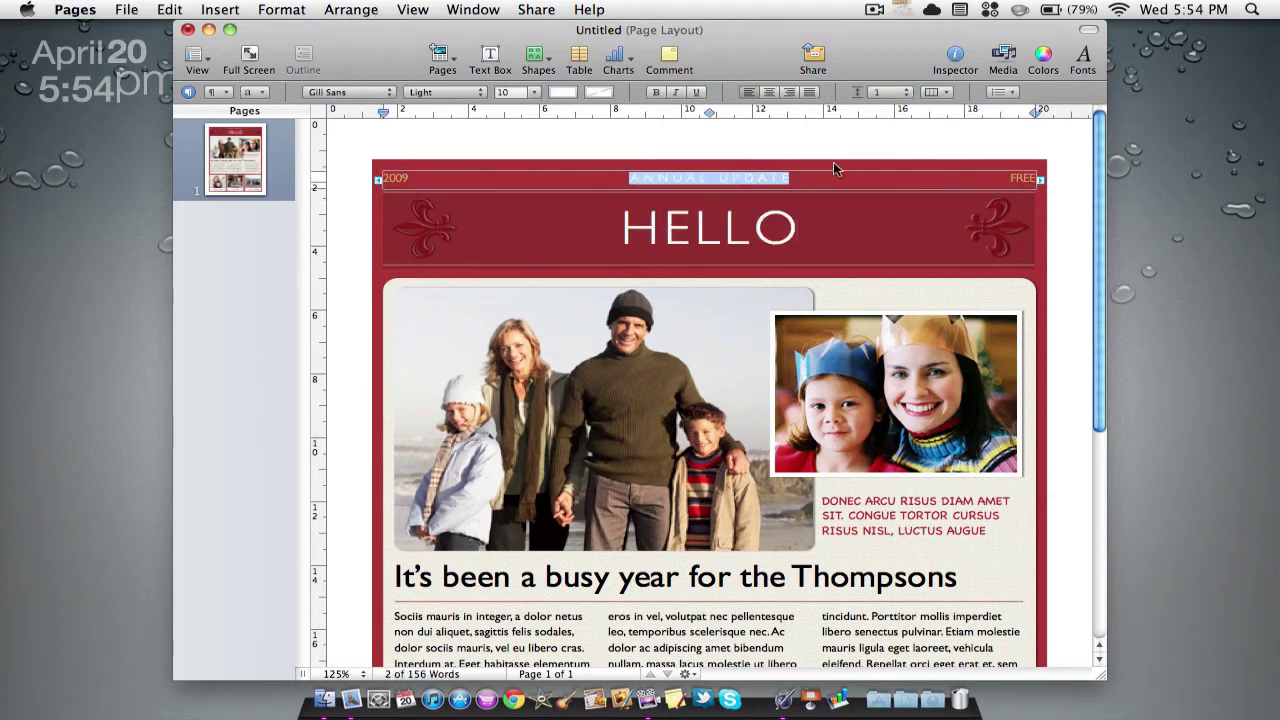
Change the header line to BEN, then select the main family photo.
{"action": "type", "text": "BEN"}
{"action": "scroll", "coordinate": [760, 324], "scroll_direction": "down", "scroll_amount": 3}
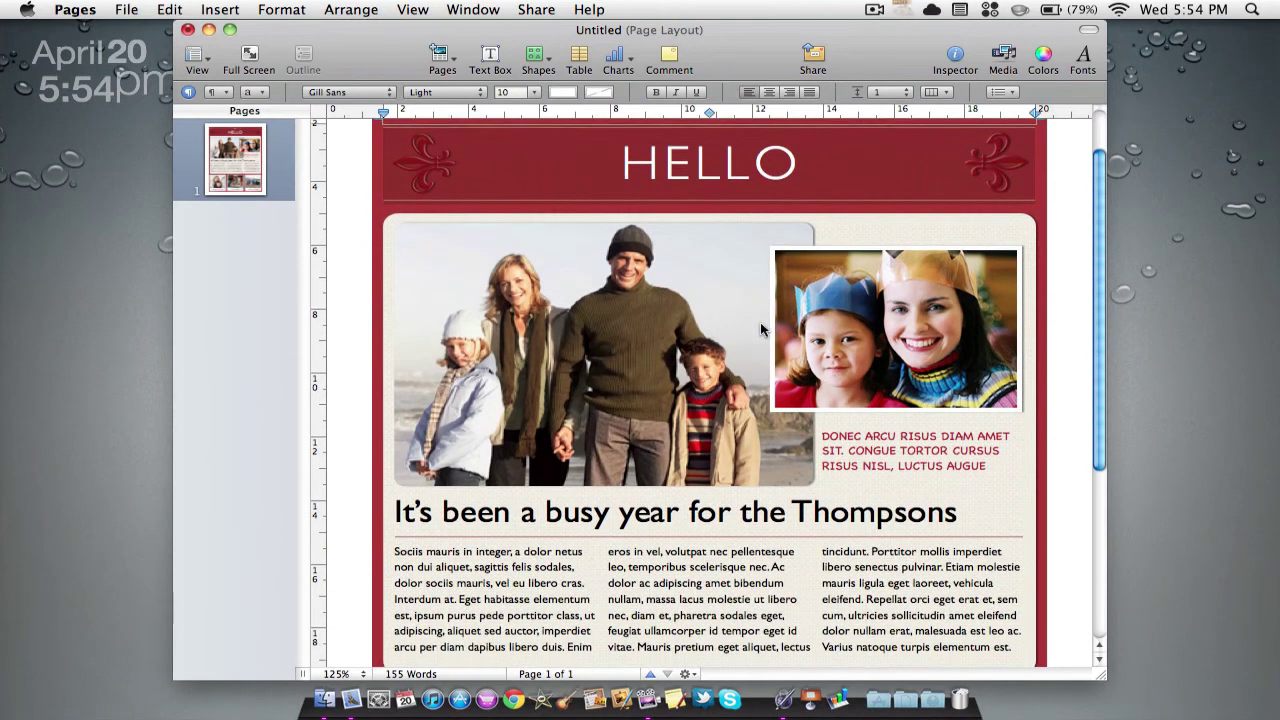
{"action": "left_click", "coordinate": [620, 319]}
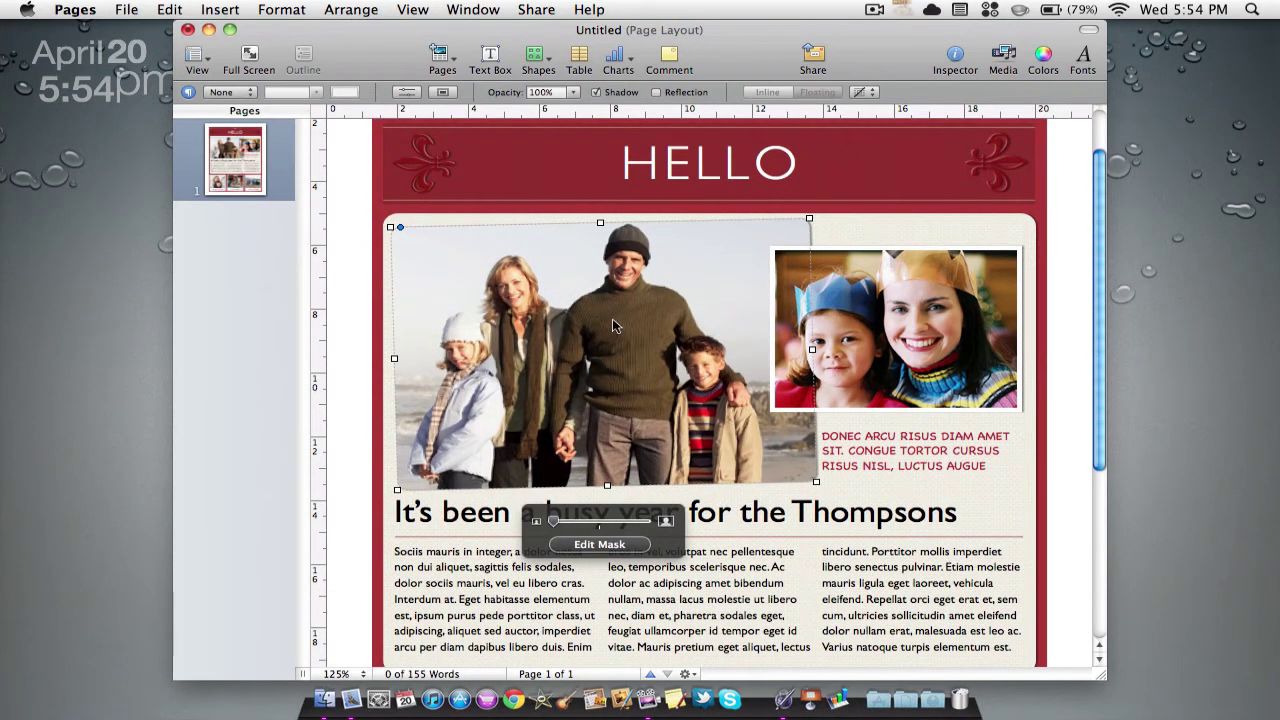
{"action": "left_click", "coordinate": [220, 10]}
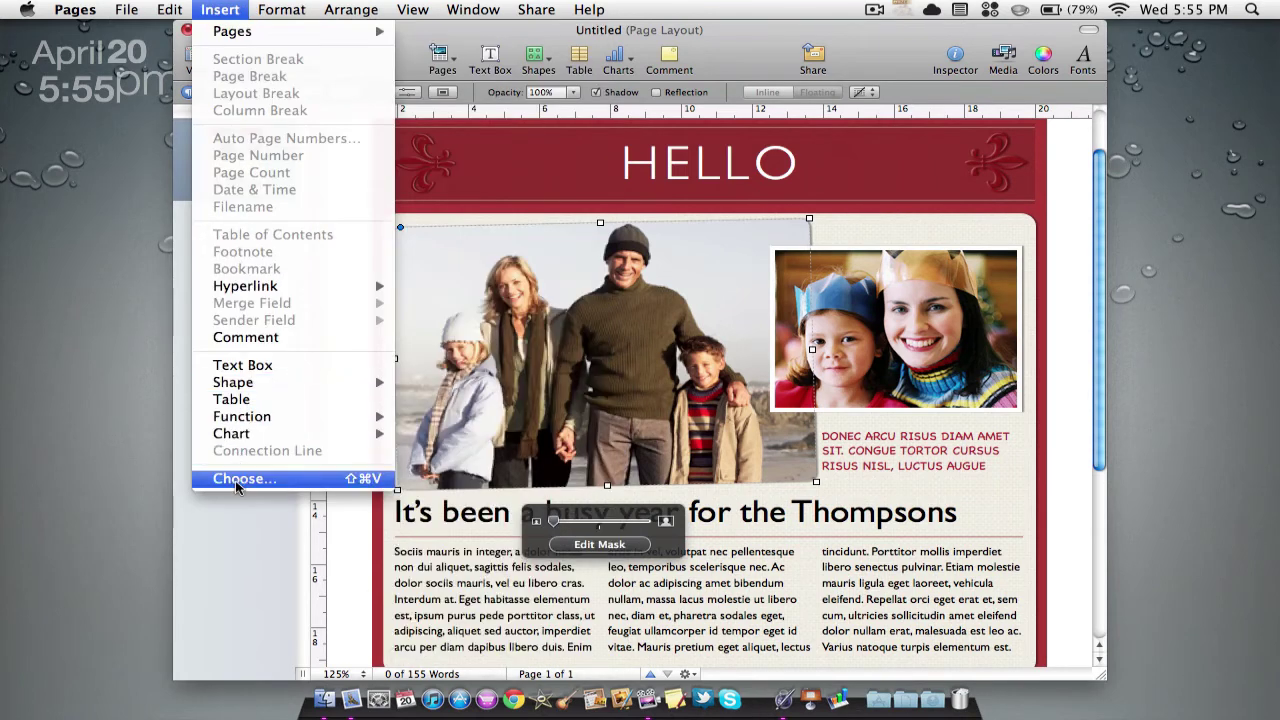
{"action": "left_click", "coordinate": [351, 555]}
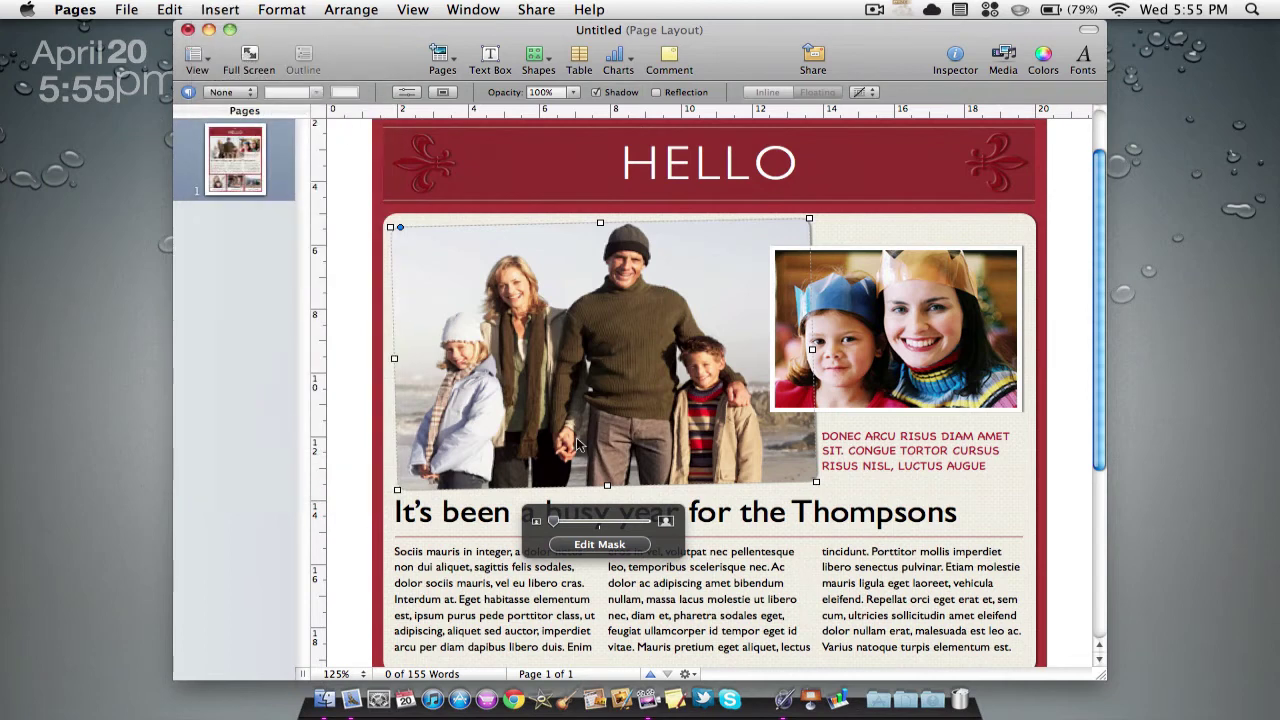
{"action": "left_click", "coordinate": [421, 548]}
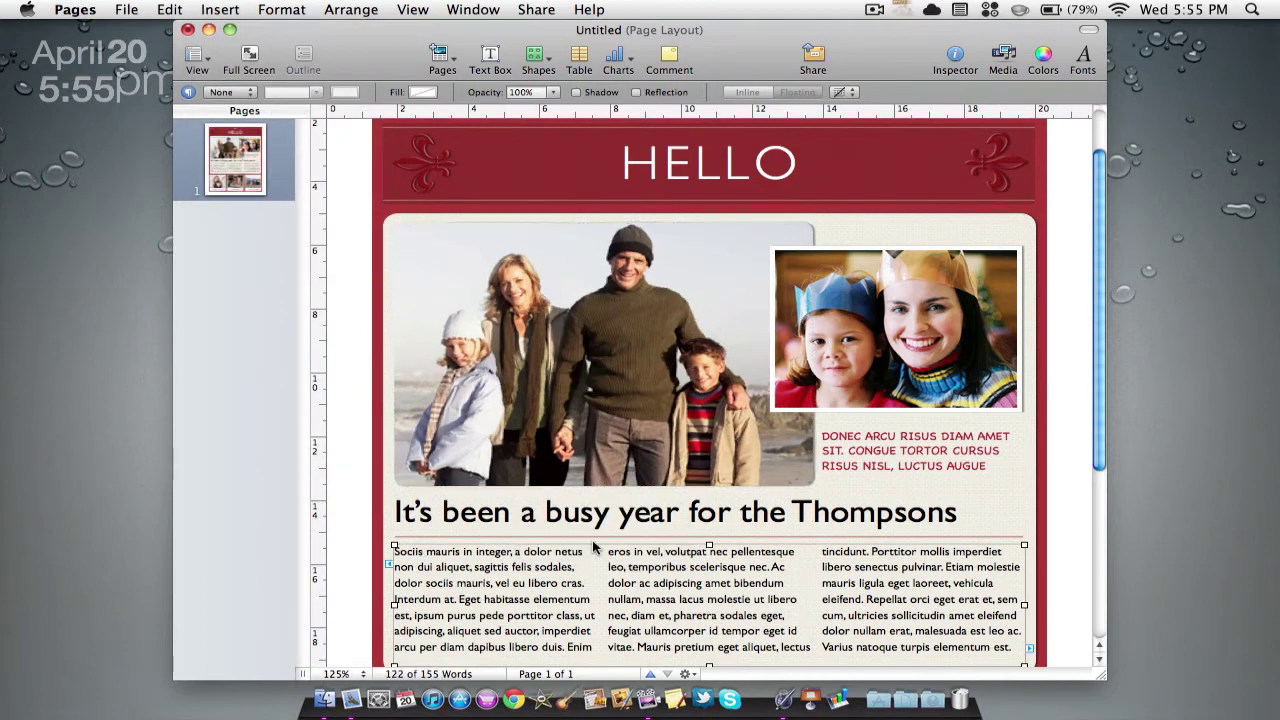
Shrink the family photo slightly within its frame and reselect it.
{"action": "left_click", "coordinate": [533, 322]}
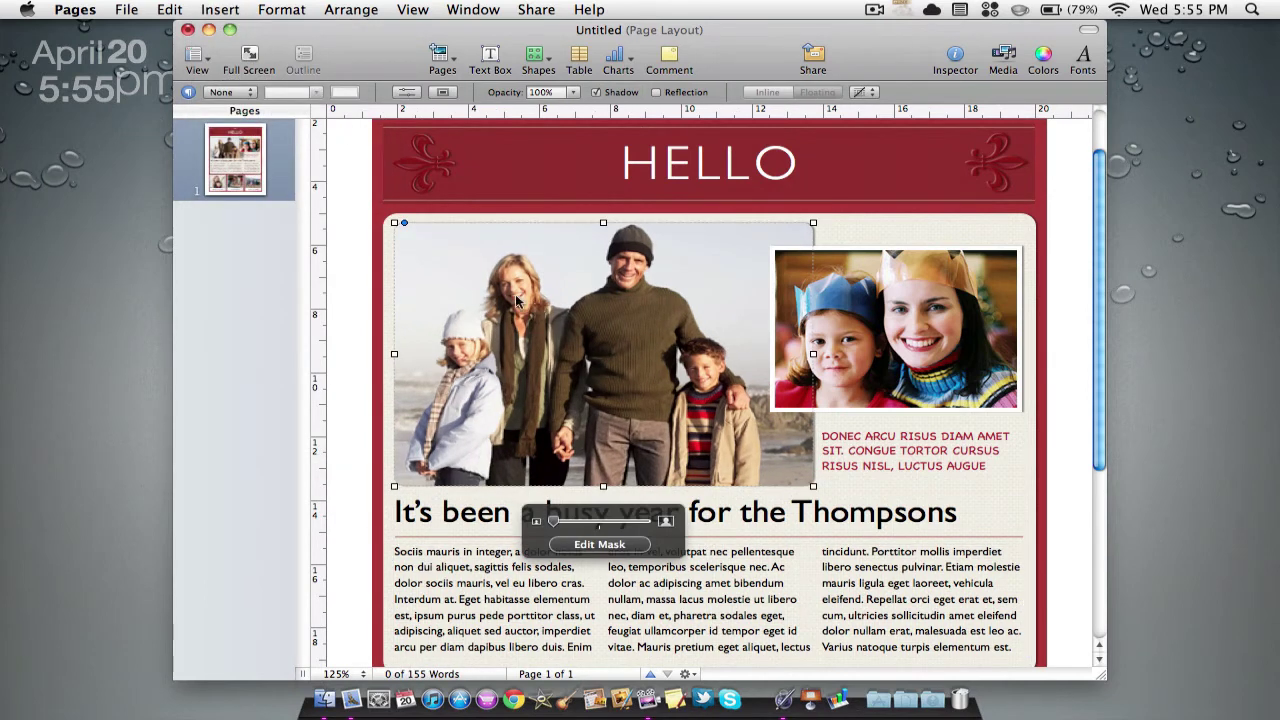
{"action": "mouse_move", "coordinate": [395, 222]}
{"action": "left_mouse_down"}
{"action": "mouse_move", "coordinate": [400, 233]}
{"action": "mouse_move", "coordinate": [395, 223]}
{"action": "left_mouse_up"}
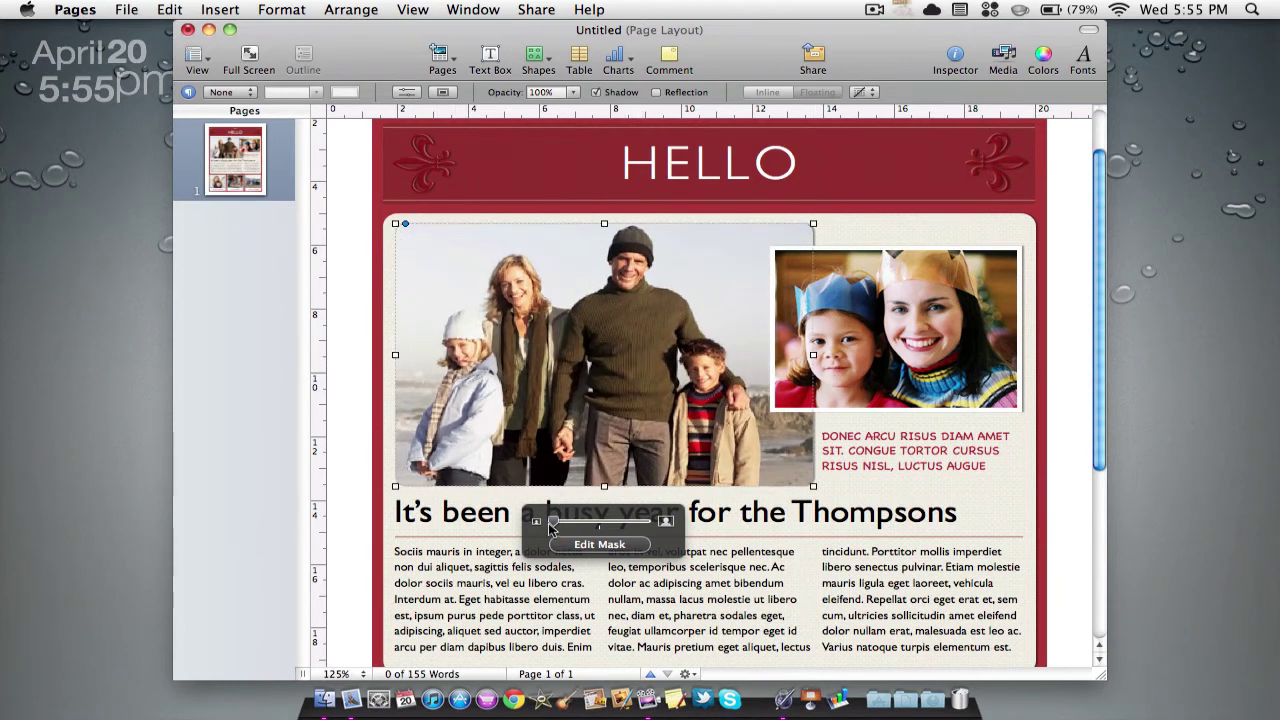
{"action": "left_click_drag", "start_coordinate": [551, 527], "coordinate": [539, 524]}
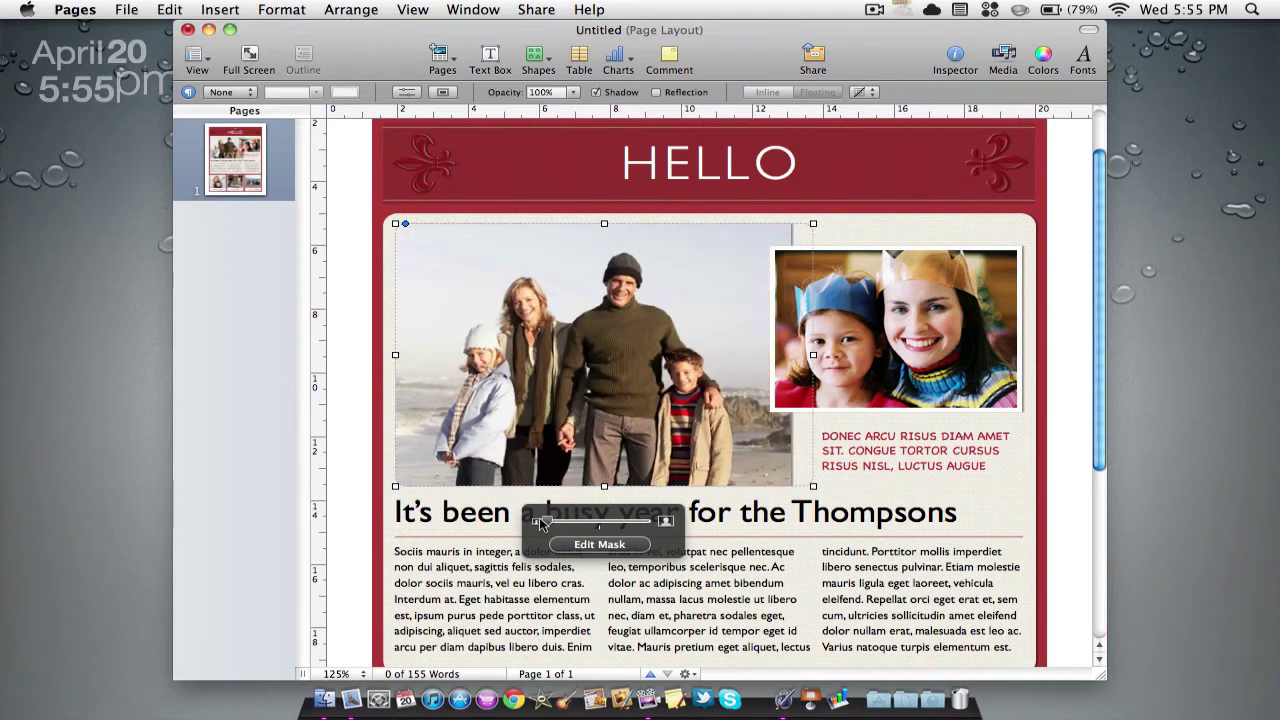
{"action": "left_click", "coordinate": [901, 474]}
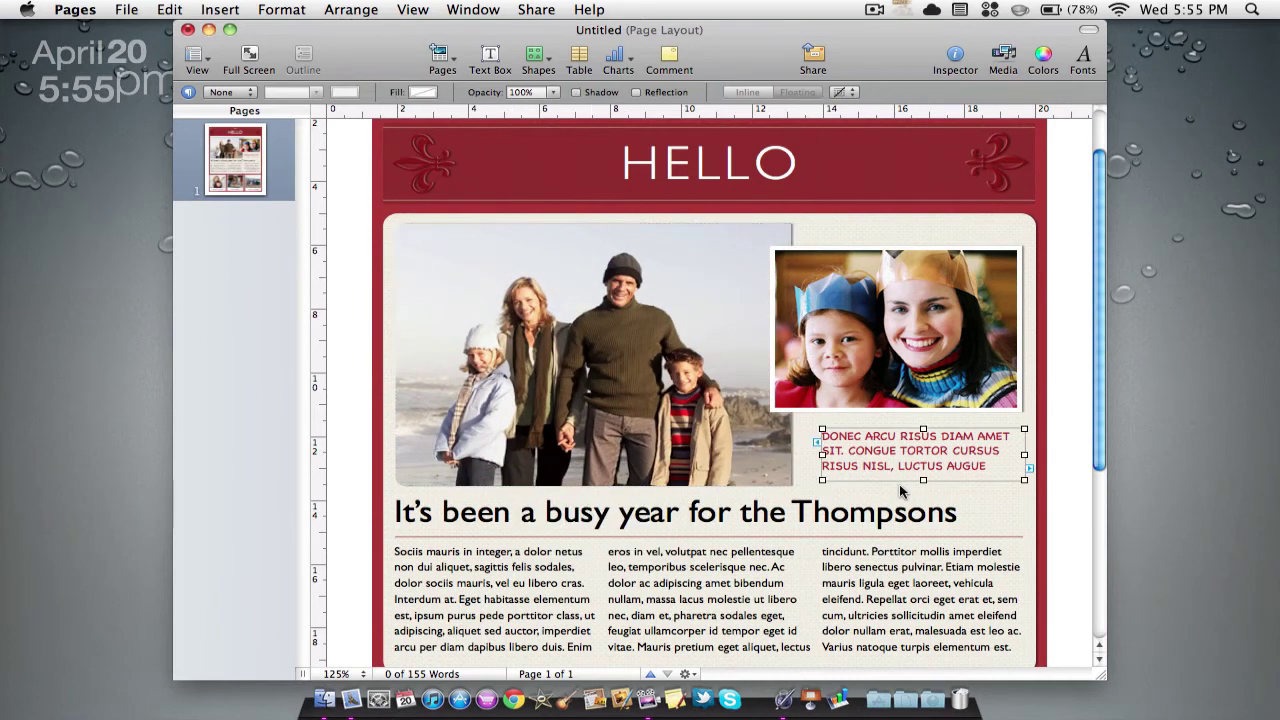
{"action": "left_click", "coordinate": [632, 399]}
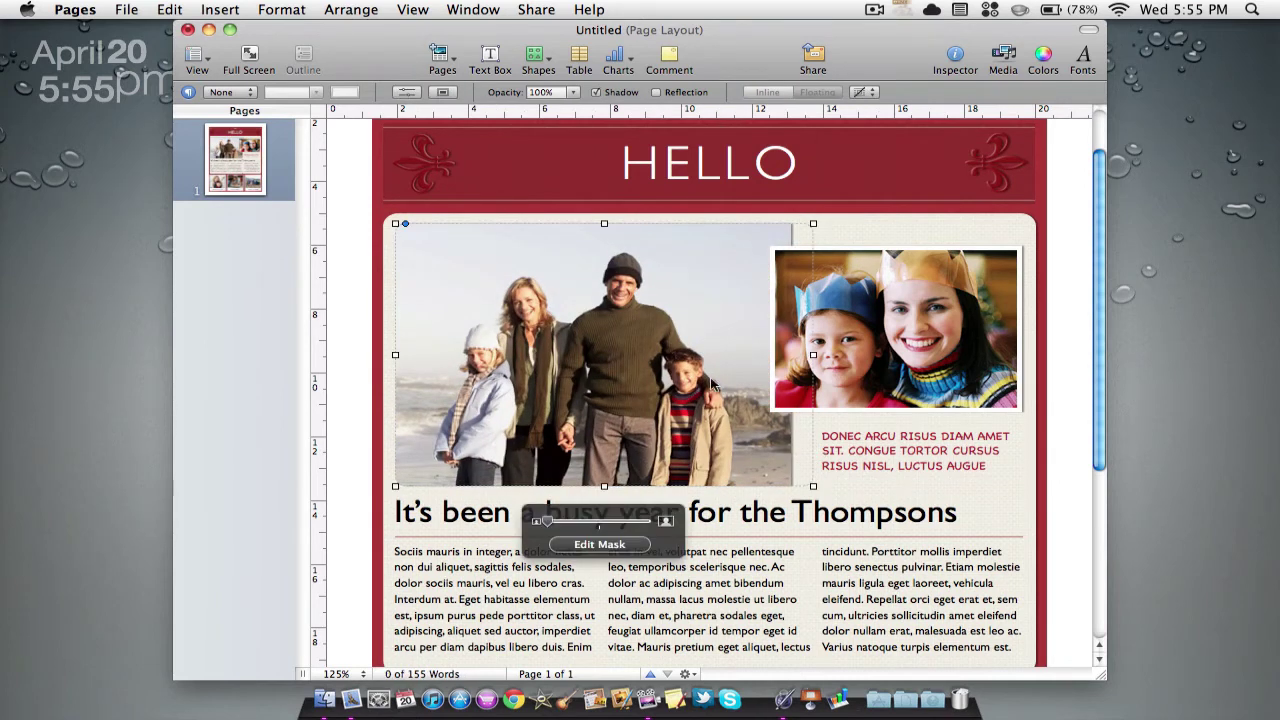
In the Graphic inspector, give the family photo a 22% reflection and a 319° shadow angle.
{"action": "left_click", "coordinate": [956, 54]}
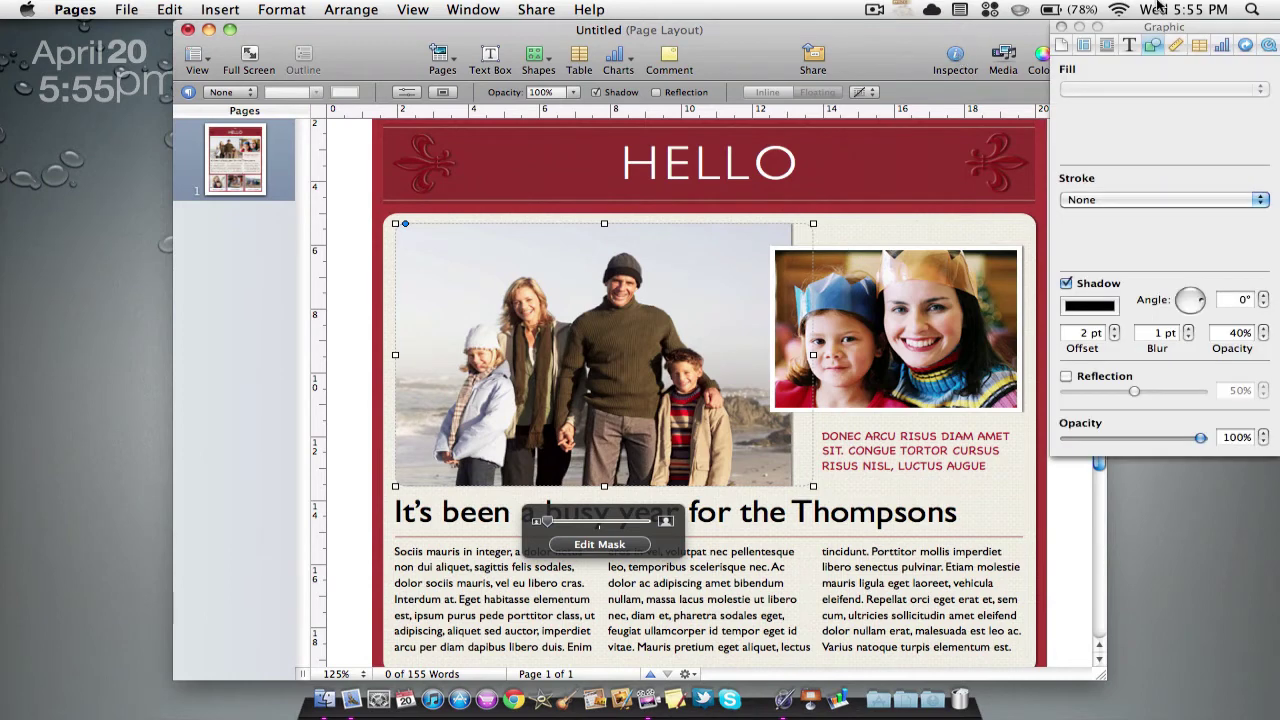
{"action": "mouse_move", "coordinate": [1159, 30]}
{"action": "left_mouse_down"}
{"action": "mouse_move", "coordinate": [975, 76]}
{"action": "mouse_move", "coordinate": [1019, 72]}
{"action": "left_mouse_up"}
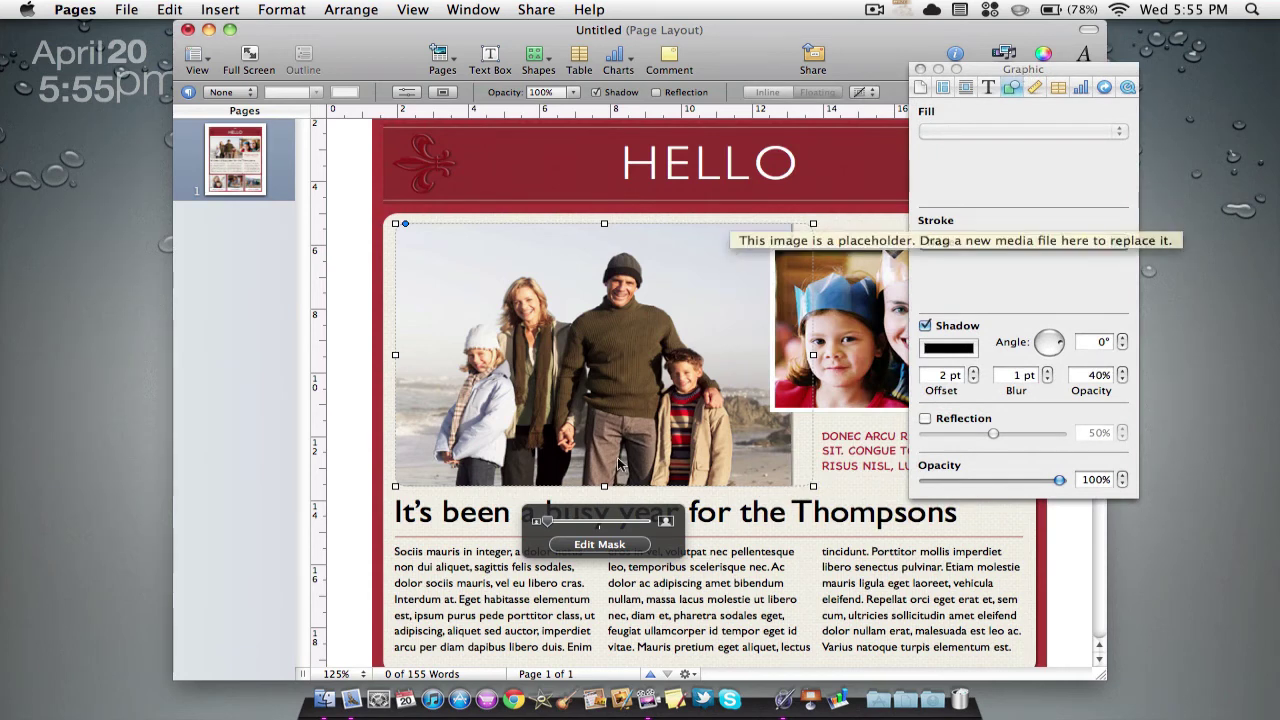
{"action": "left_click", "coordinate": [1013, 88]}
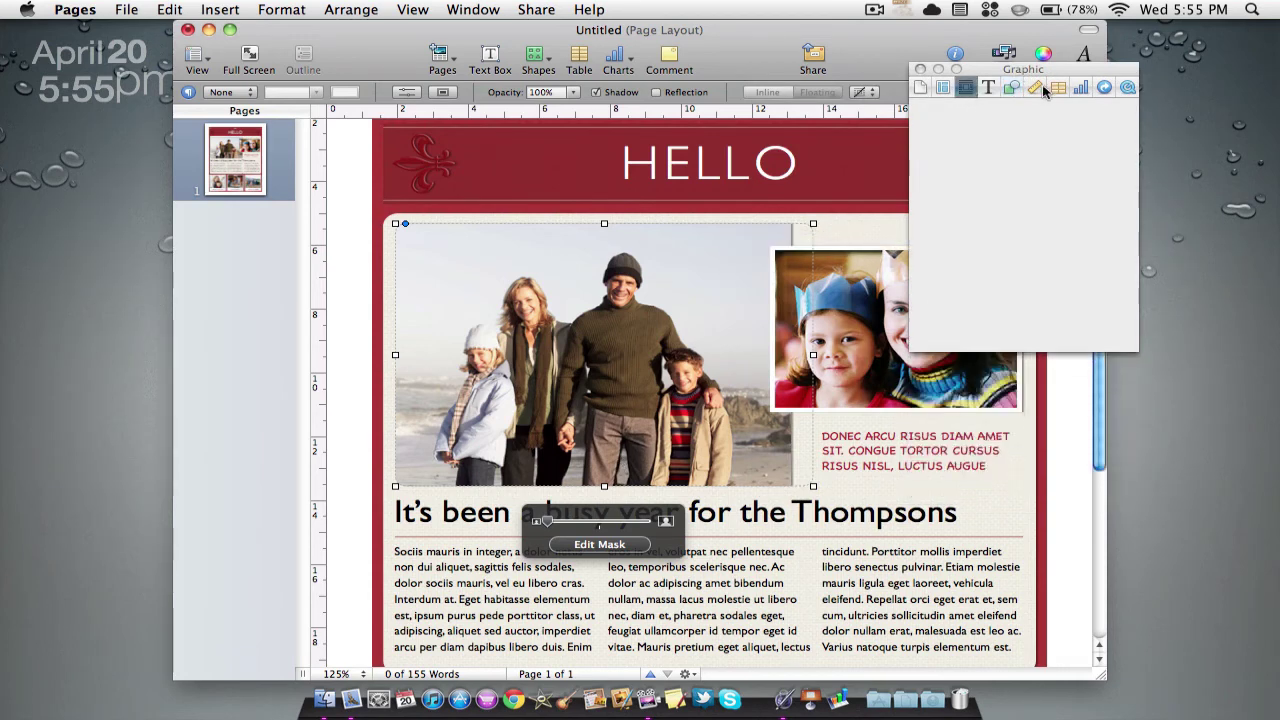
{"action": "left_click", "coordinate": [1013, 88]}
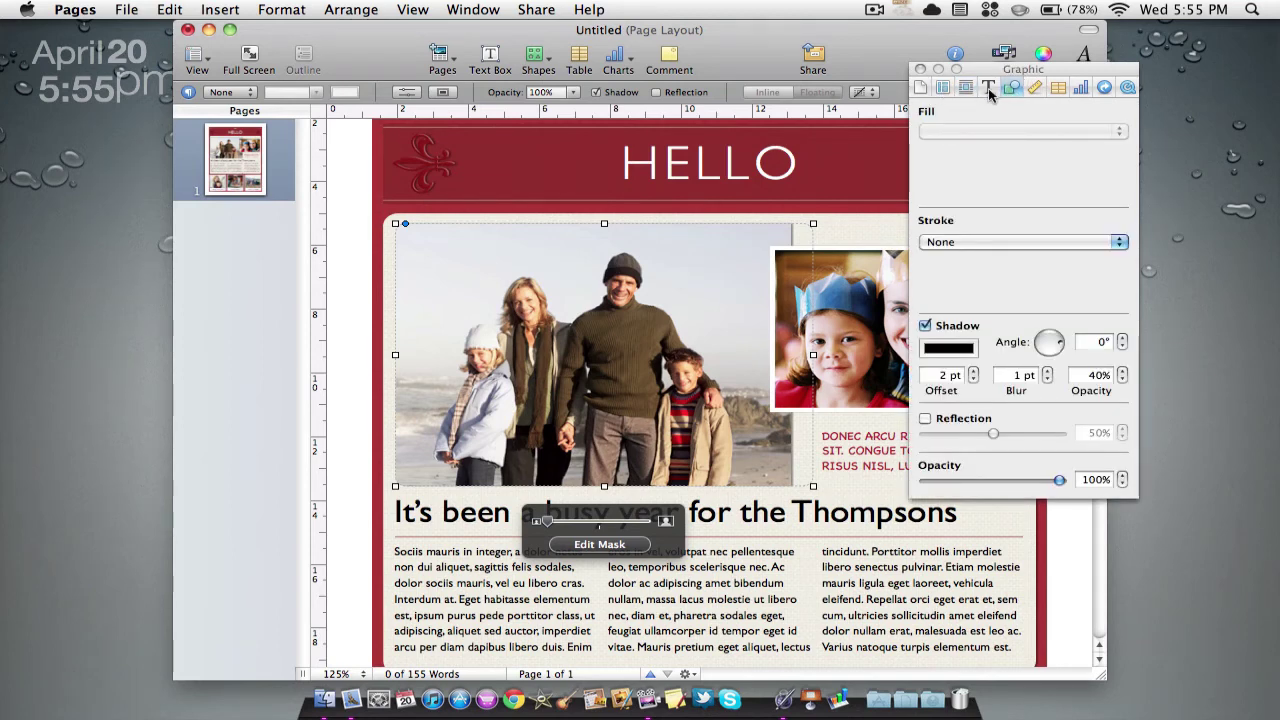
{"action": "left_click", "coordinate": [925, 326]}
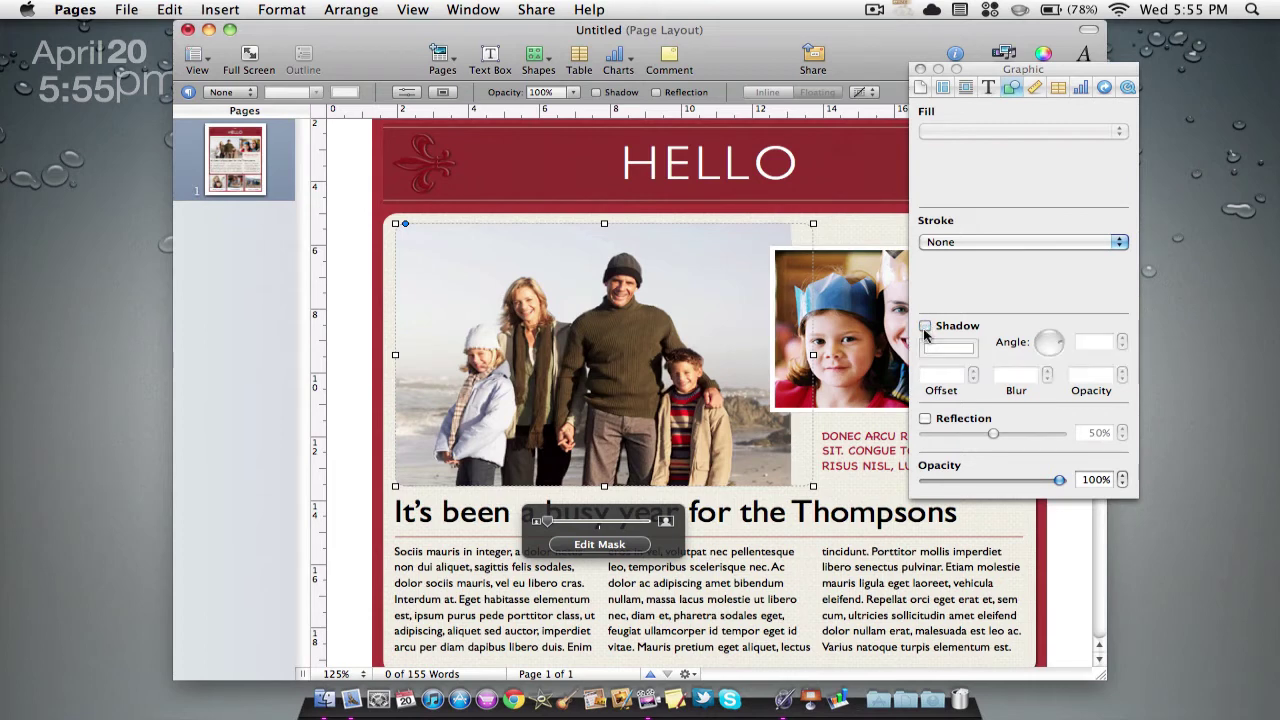
{"action": "left_click", "coordinate": [925, 419]}
{"action": "mouse_move", "coordinate": [993, 433]}
{"action": "left_mouse_down"}
{"action": "mouse_move", "coordinate": [1060, 433]}
{"action": "mouse_move", "coordinate": [956, 433]}
{"action": "left_mouse_up"}
{"action": "left_click", "coordinate": [1062, 340]}
{"action": "left_click_drag", "start_coordinate": [1062, 340], "coordinate": [1058, 352]}
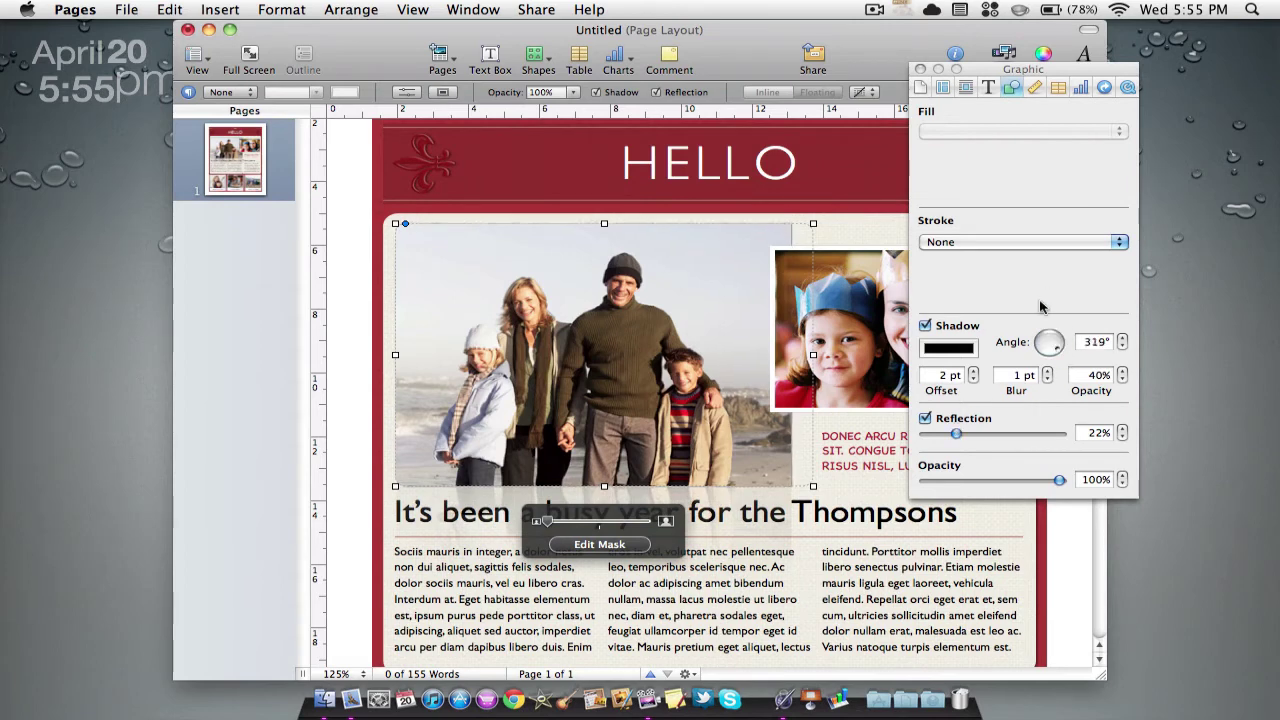
{"action": "left_click", "coordinate": [920, 69]}
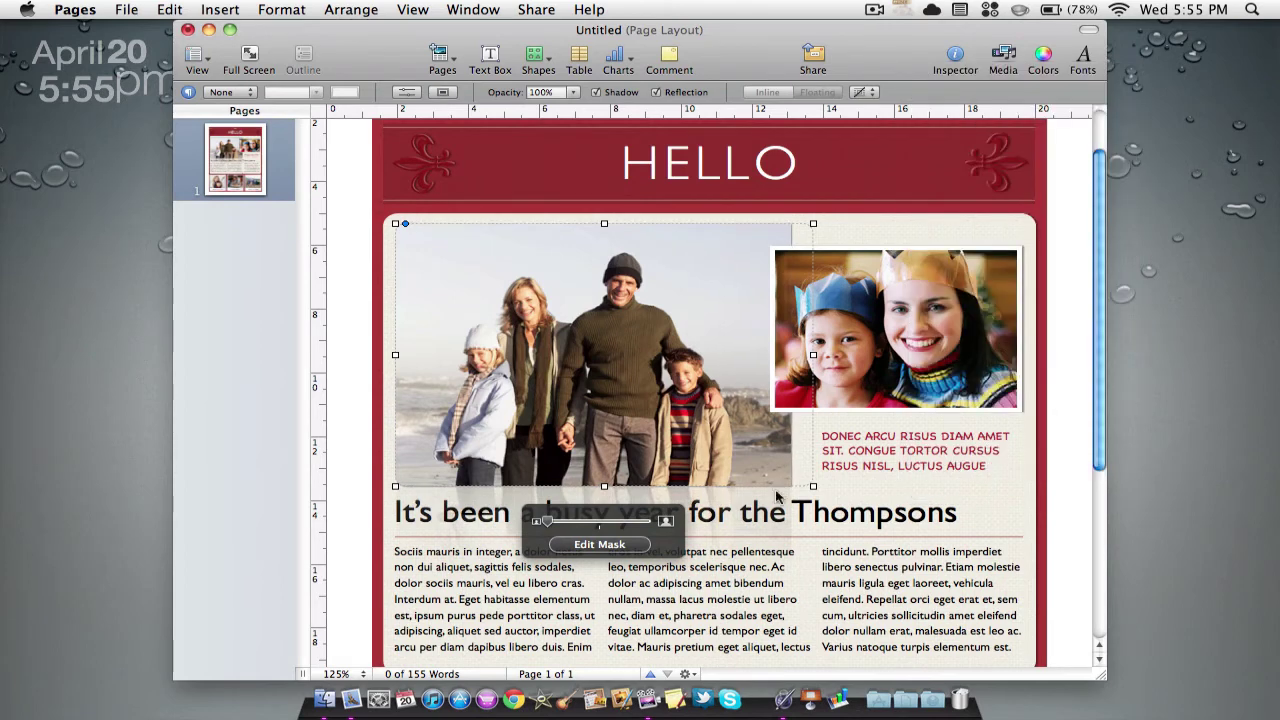
Select all of the newsletter's body text, then deselect it.
{"action": "left_click", "coordinate": [860, 492]}
{"action": "left_click", "coordinate": [665, 596]}
{"action": "scroll", "coordinate": [665, 594], "scroll_direction": "down", "scroll_amount": 3}
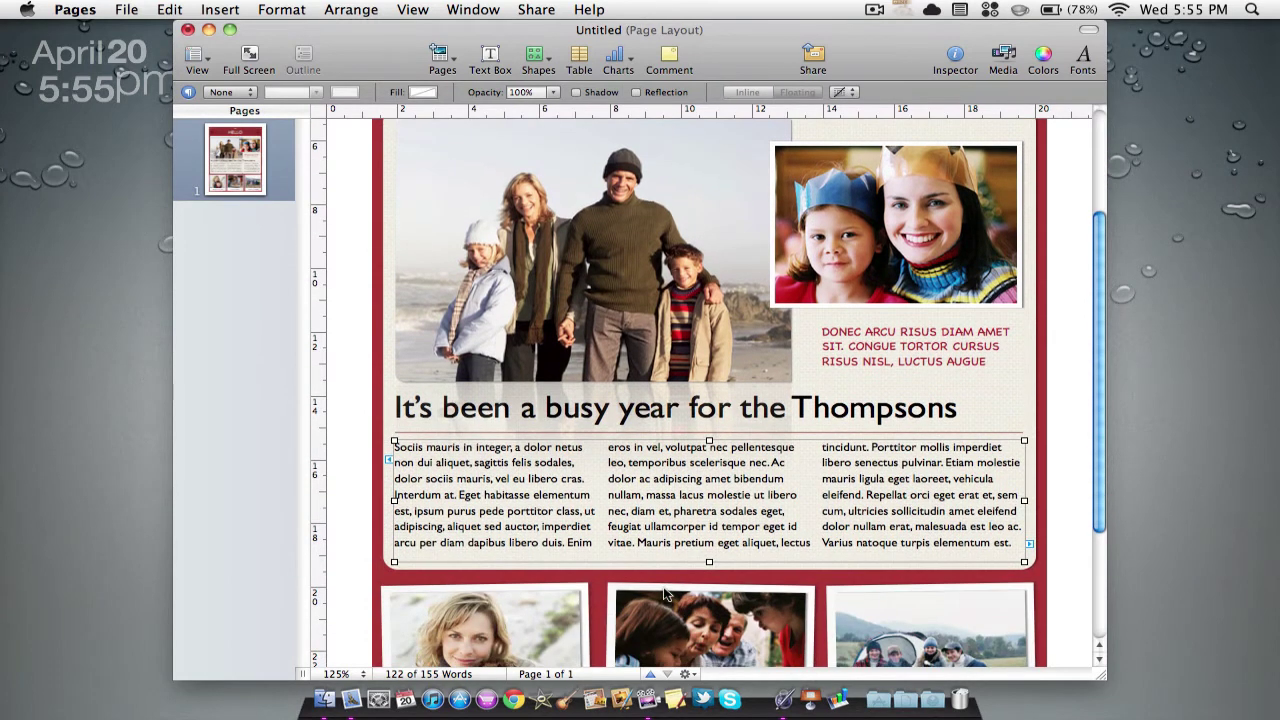
{"action": "key", "text": "super+a"}
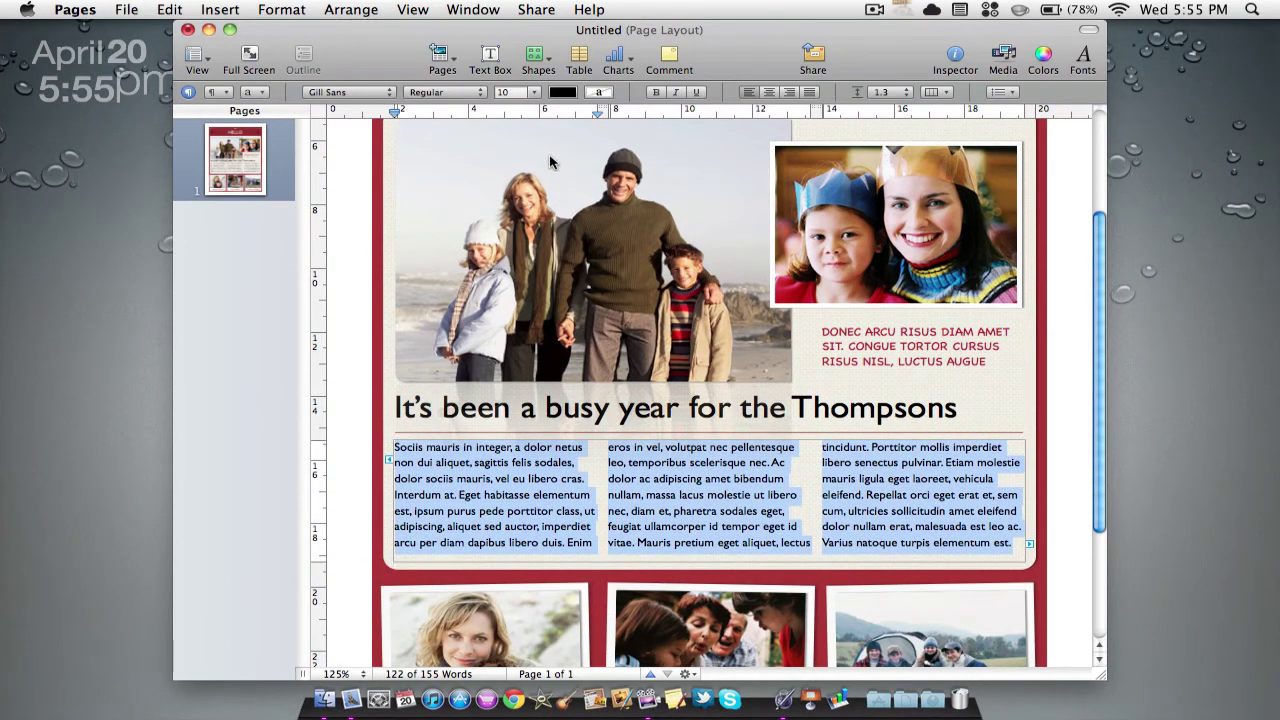
{"action": "left_click", "coordinate": [368, 352]}
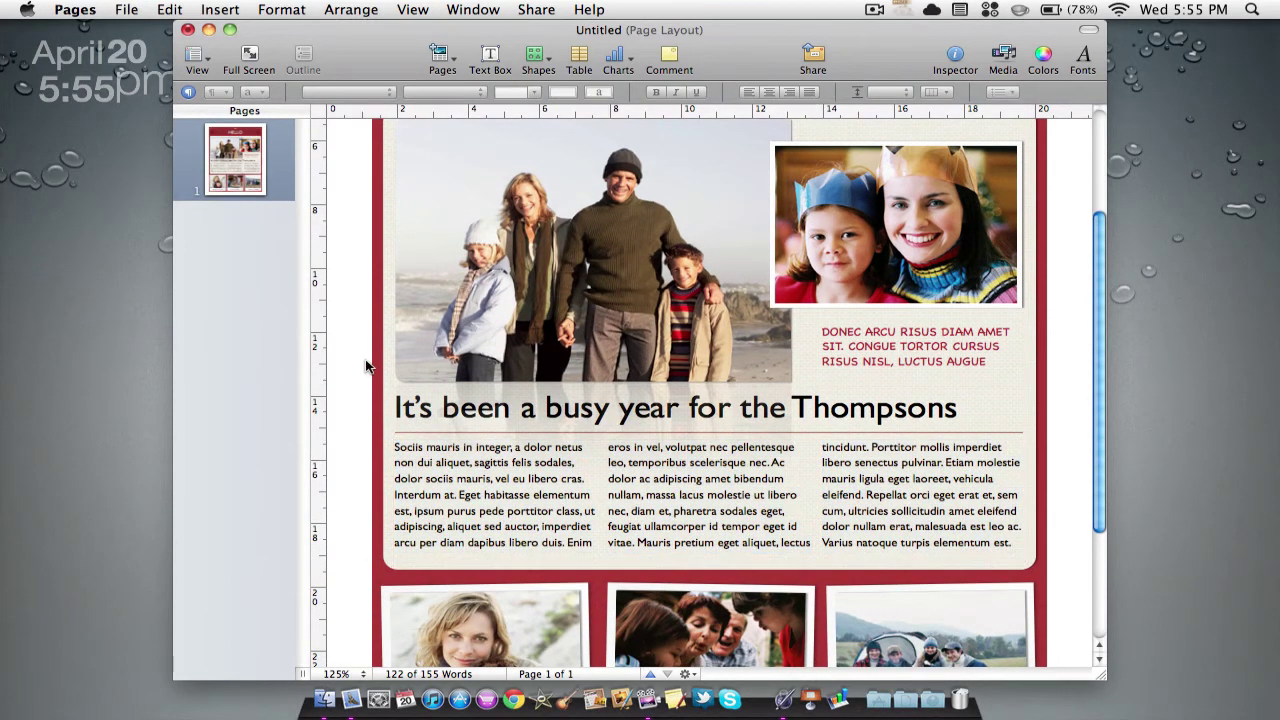
Insert a new text box over the family photo and undo the test text 'adasda'.
{"action": "left_click", "coordinate": [490, 60]}
{"action": "type", "text": "adasda"}
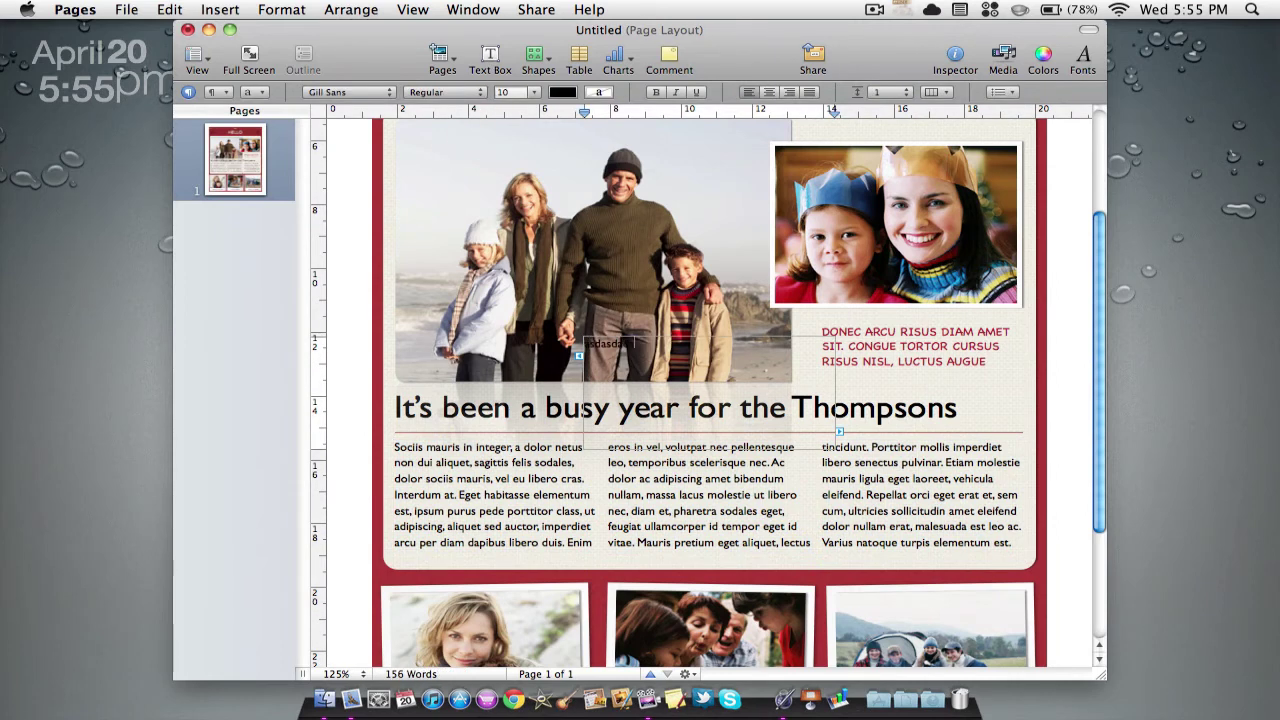
{"action": "left_click", "coordinate": [970, 397]}
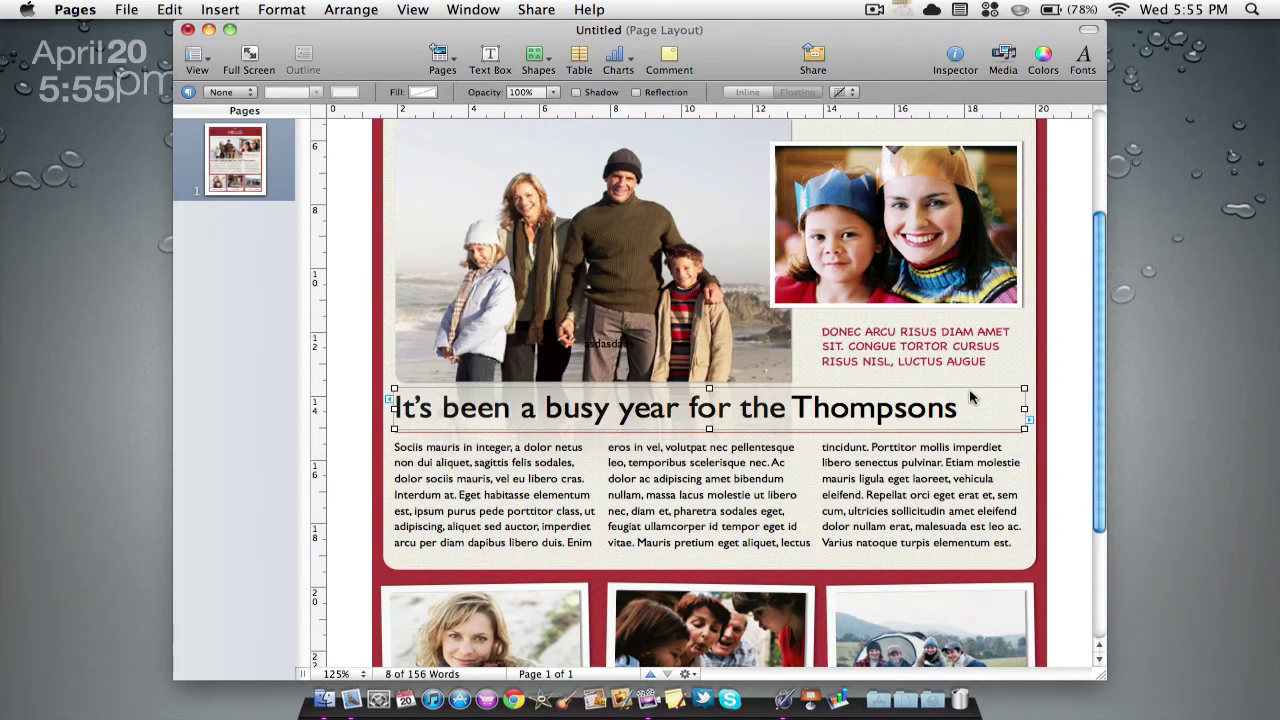
{"action": "key", "text": "super+z"}
{"action": "scroll", "coordinate": [686, 434], "scroll_direction": "down", "scroll_amount": 5}
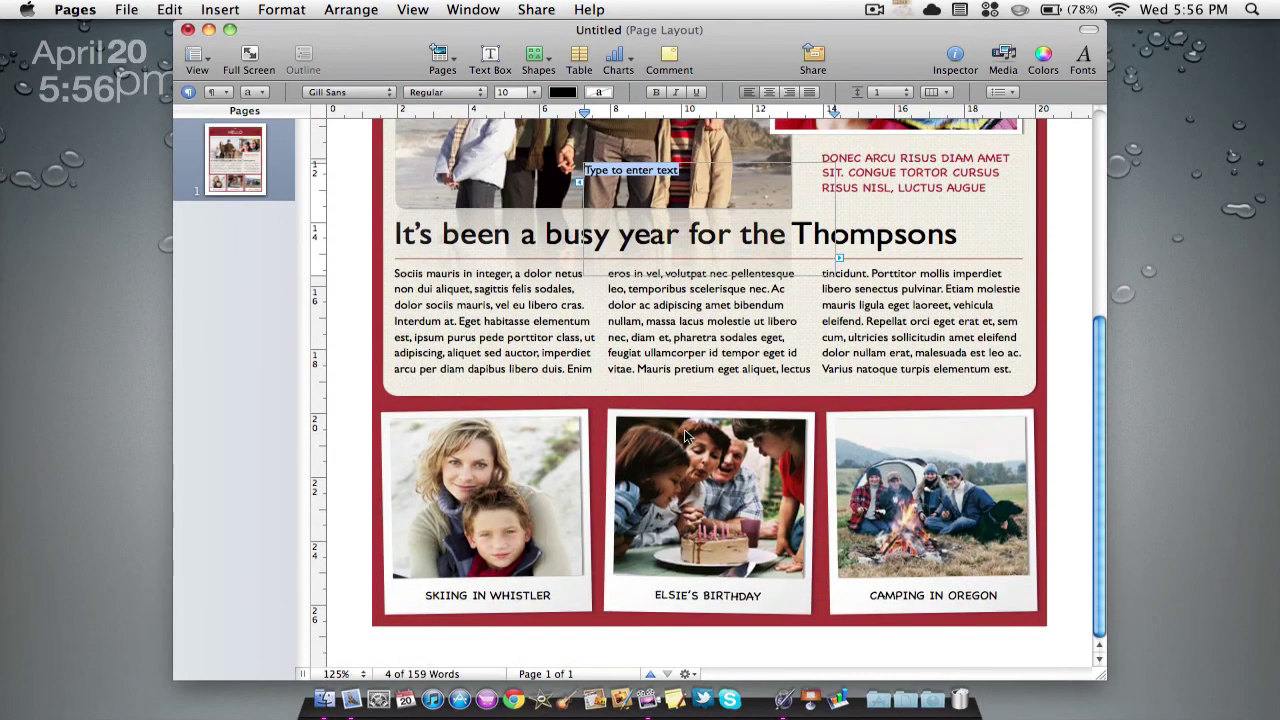
{"action": "scroll", "coordinate": [716, 357], "scroll_direction": "up", "scroll_amount": 10}
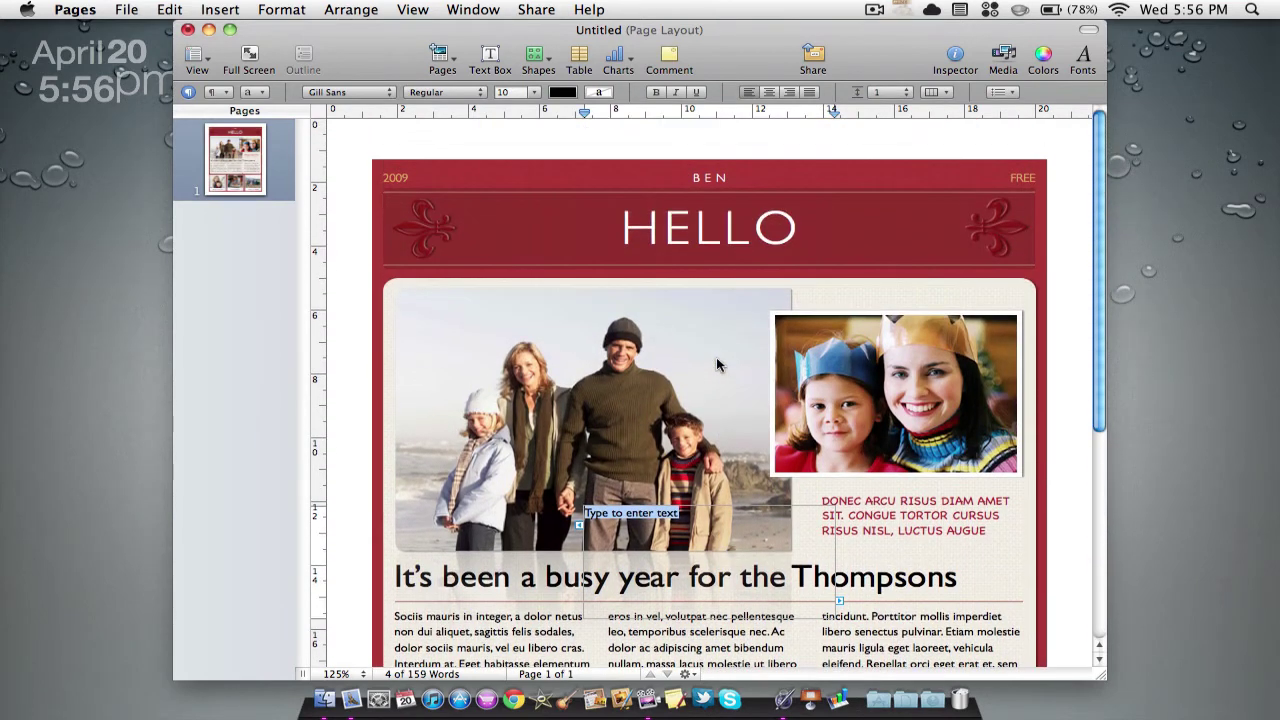
Look at the Shapes list, then insert a table and undo it.
{"action": "left_click", "coordinate": [537, 57]}
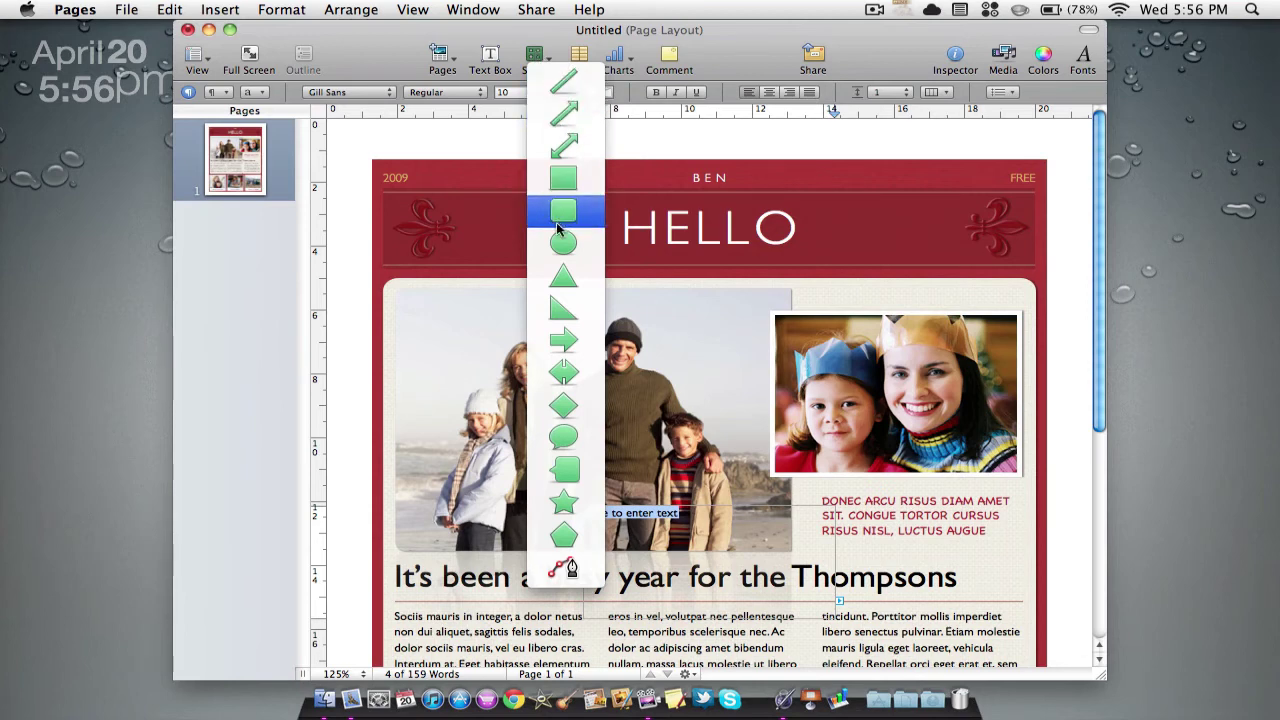
{"action": "left_click", "coordinate": [537, 55]}
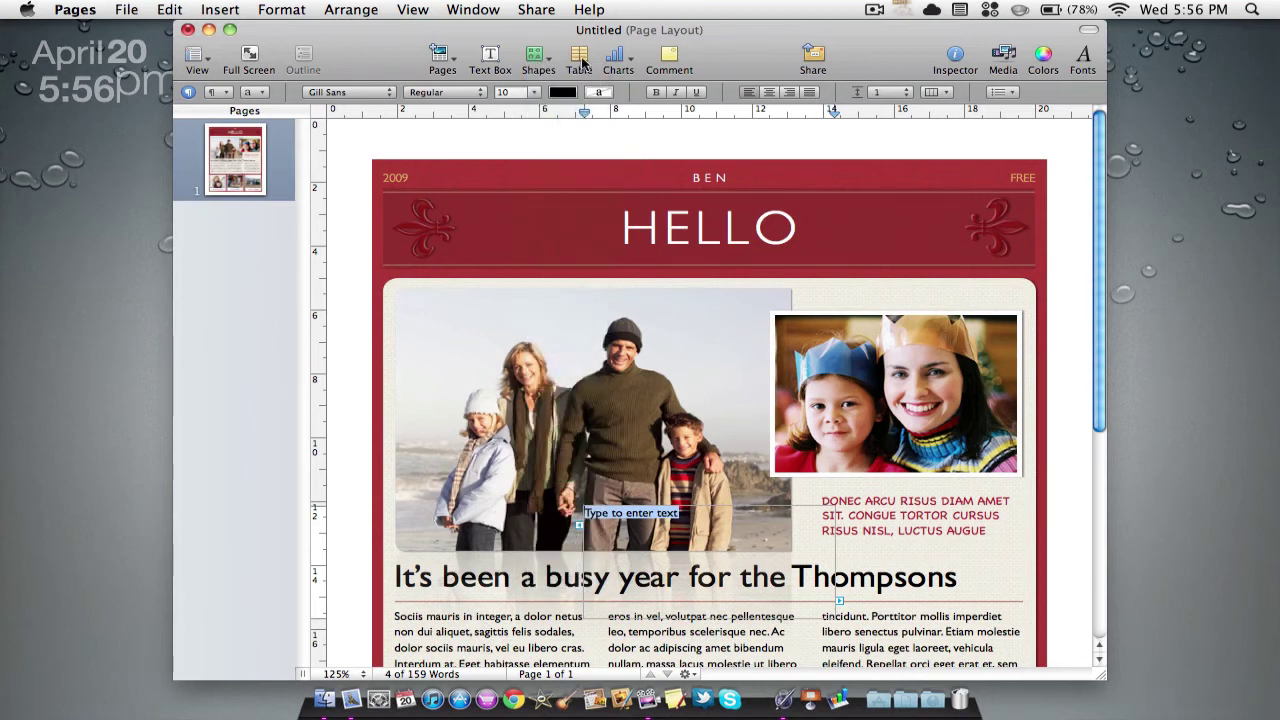
{"action": "left_click", "coordinate": [580, 58]}
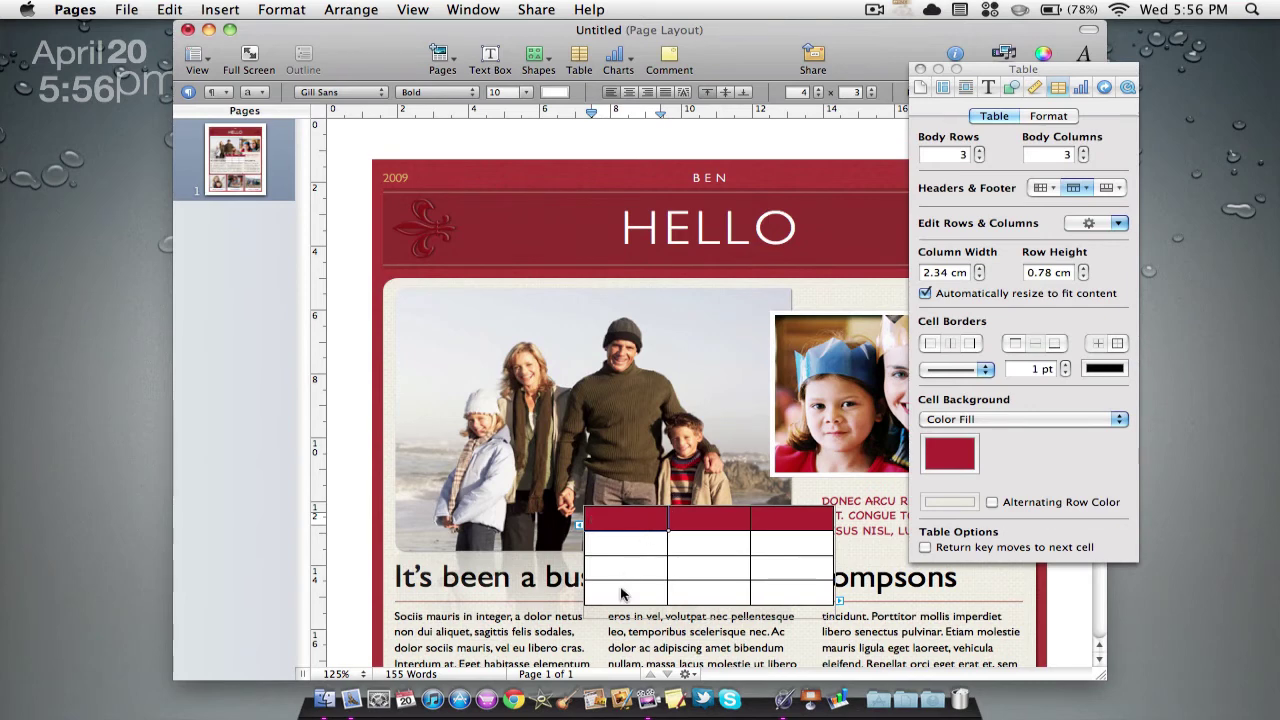
{"action": "left_click", "coordinate": [920, 70]}
{"action": "key", "text": "super+z"}
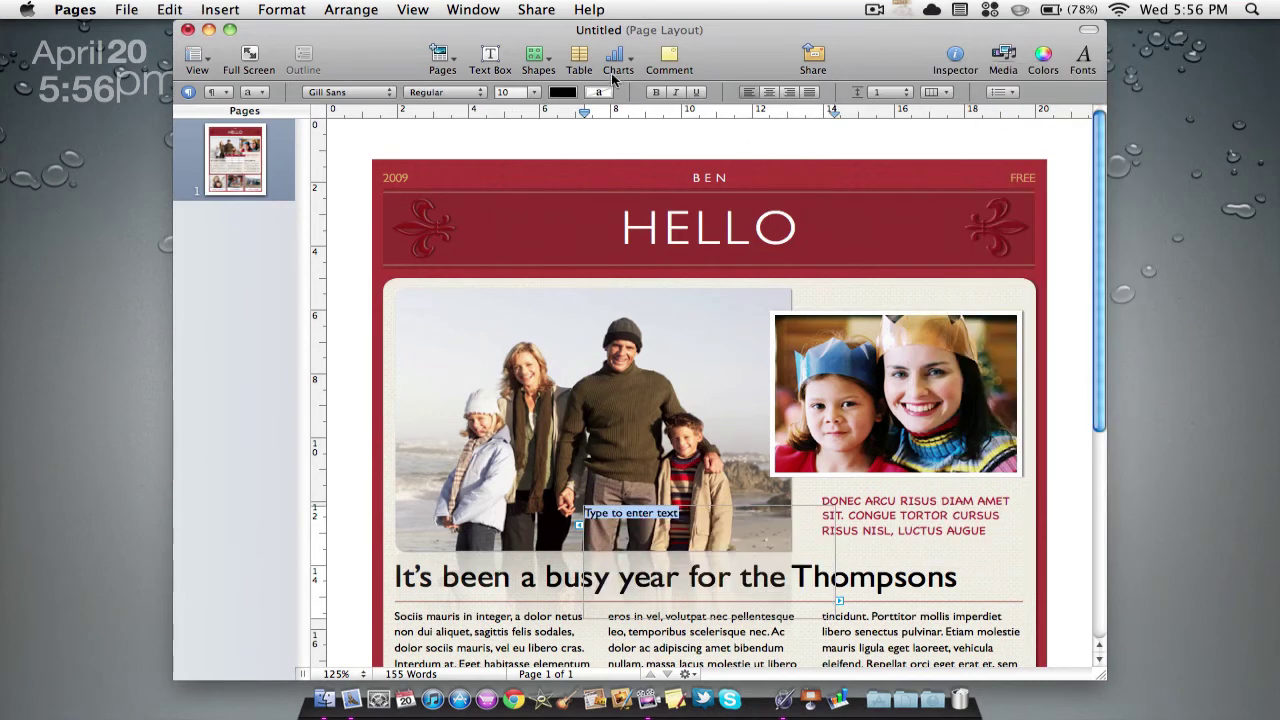
View the chart types without inserting one, then add a comment and delete it.
{"action": "left_click", "coordinate": [630, 64]}
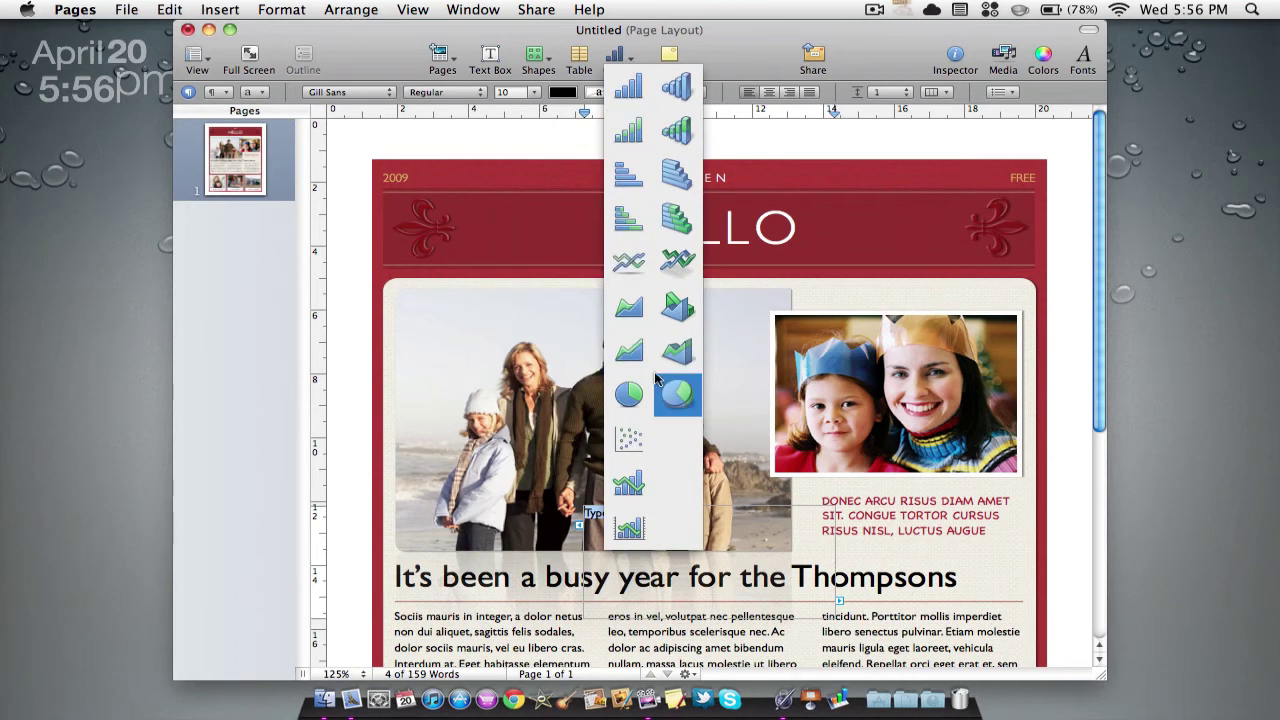
{"action": "left_click", "coordinate": [725, 63]}
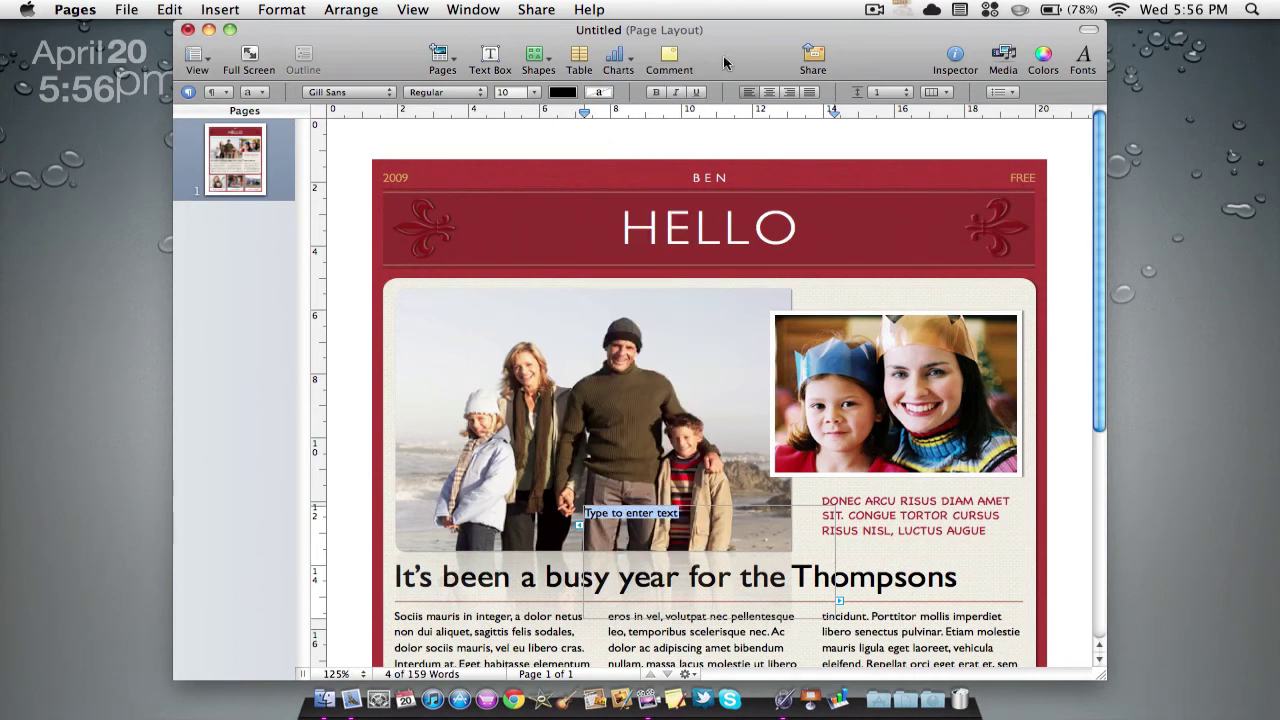
{"action": "left_click", "coordinate": [668, 56]}
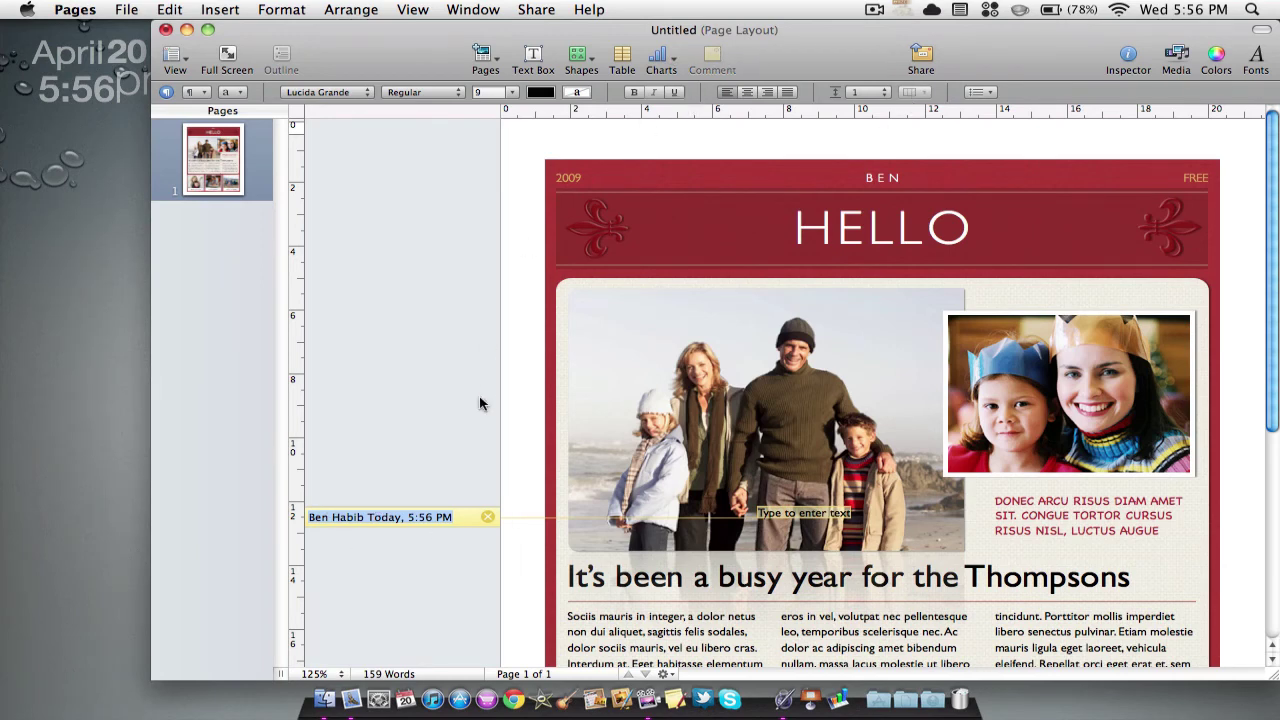
{"action": "left_click", "coordinate": [487, 517]}
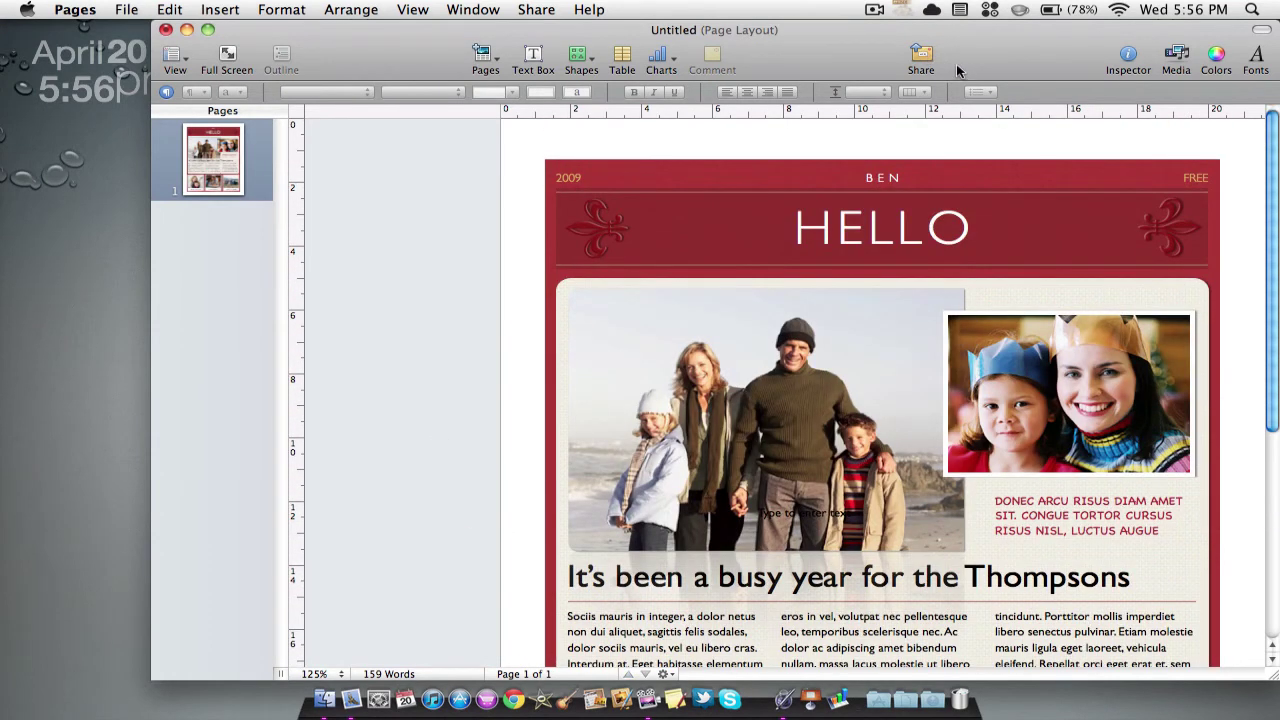
{"action": "left_click", "coordinate": [1182, 54]}
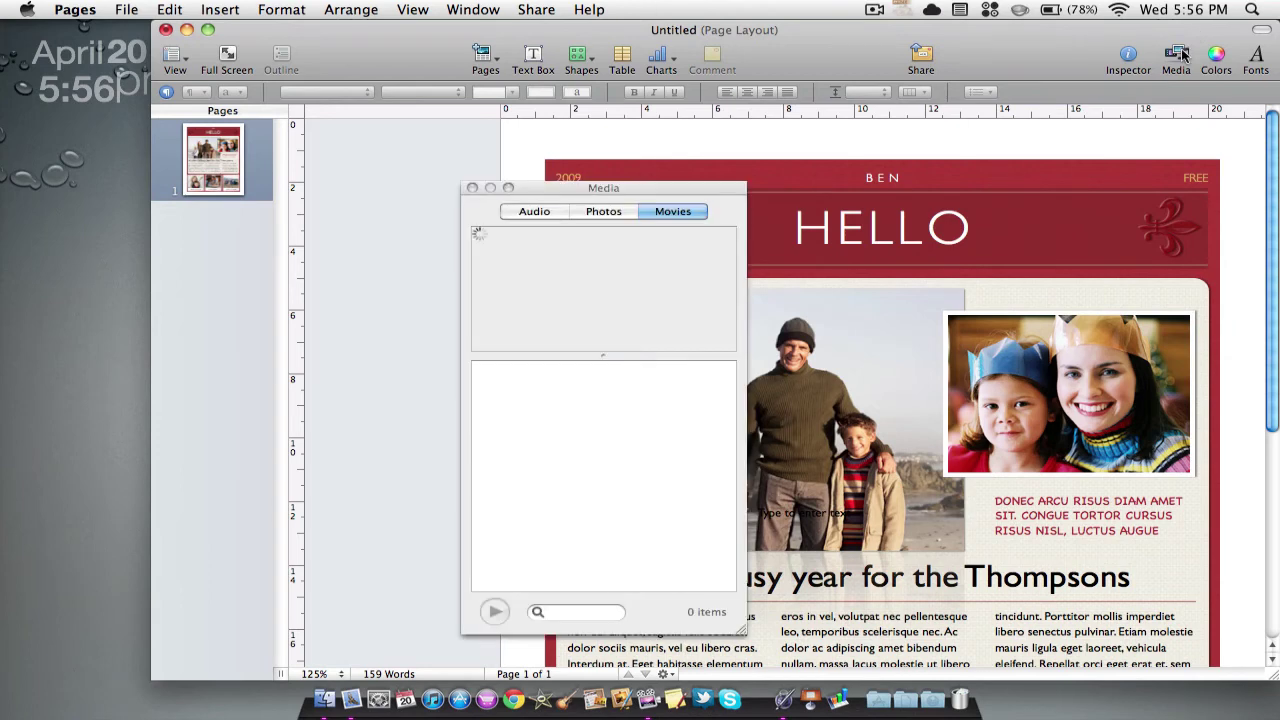
{"action": "left_click", "coordinate": [472, 188]}
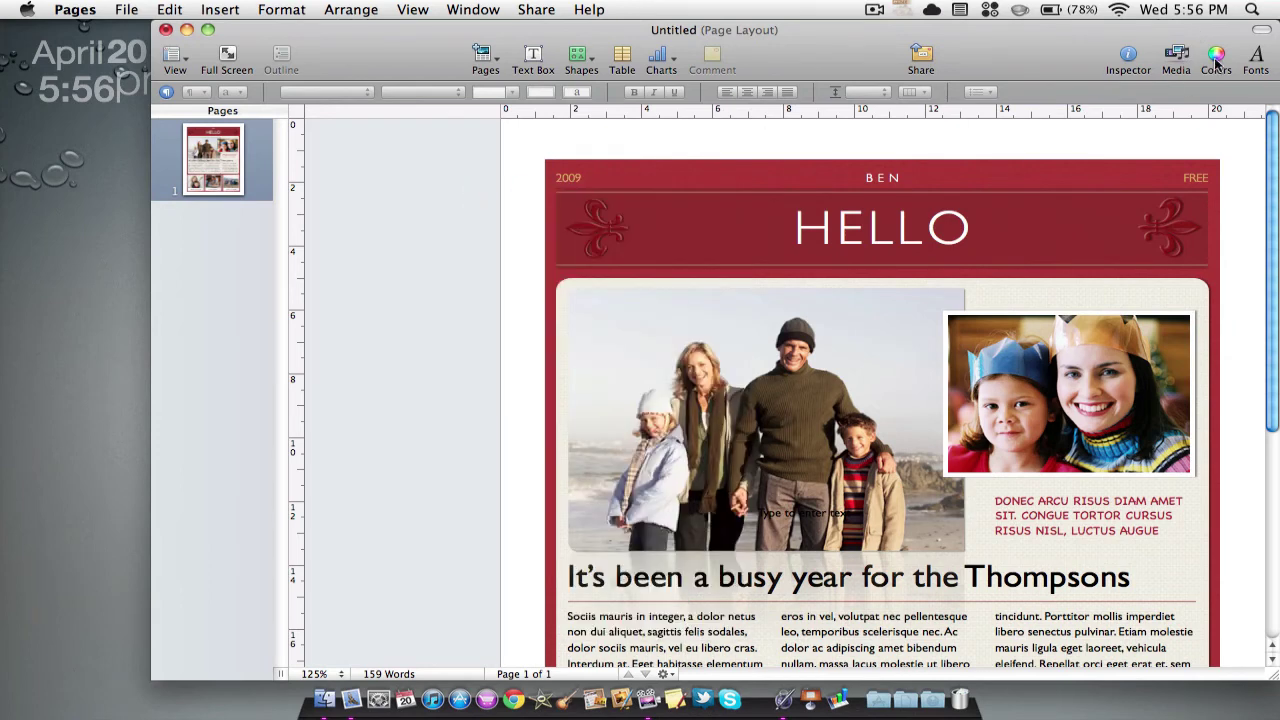
{"action": "left_click", "coordinate": [1216, 54]}
{"action": "left_click", "coordinate": [1256, 70]}
{"action": "left_click", "coordinate": [279, 242]}
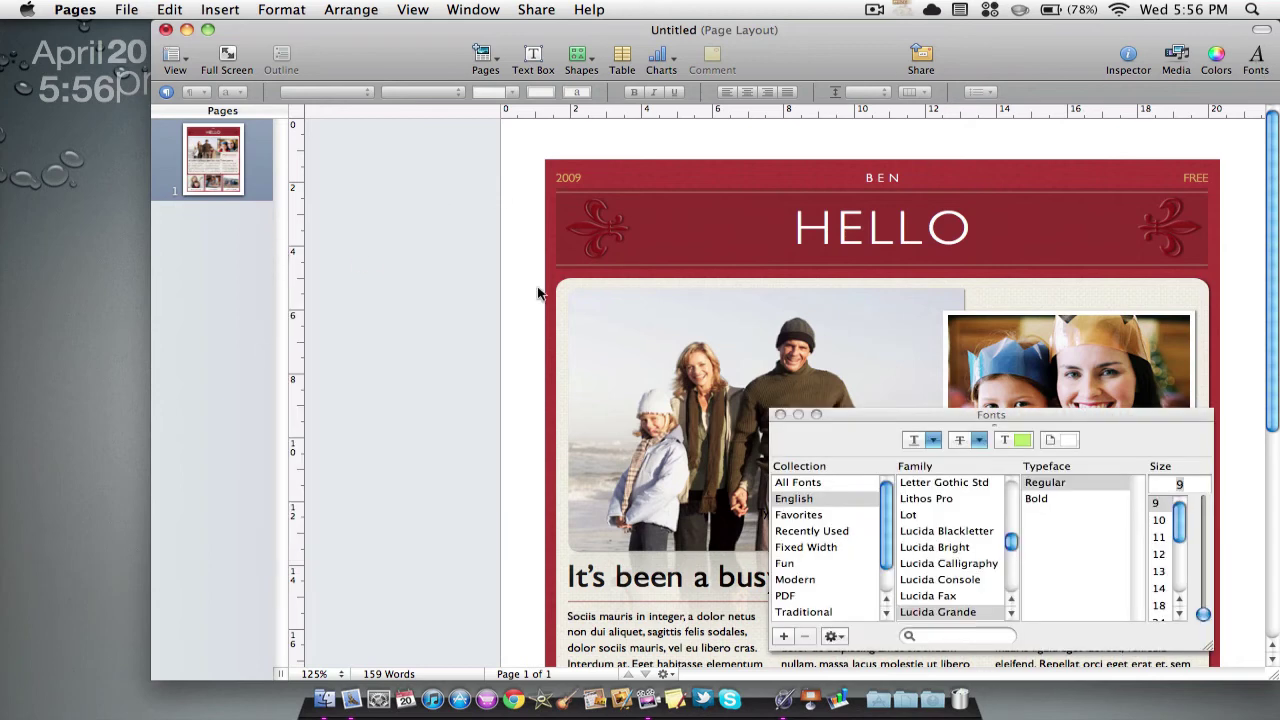
{"action": "left_click", "coordinate": [780, 414]}
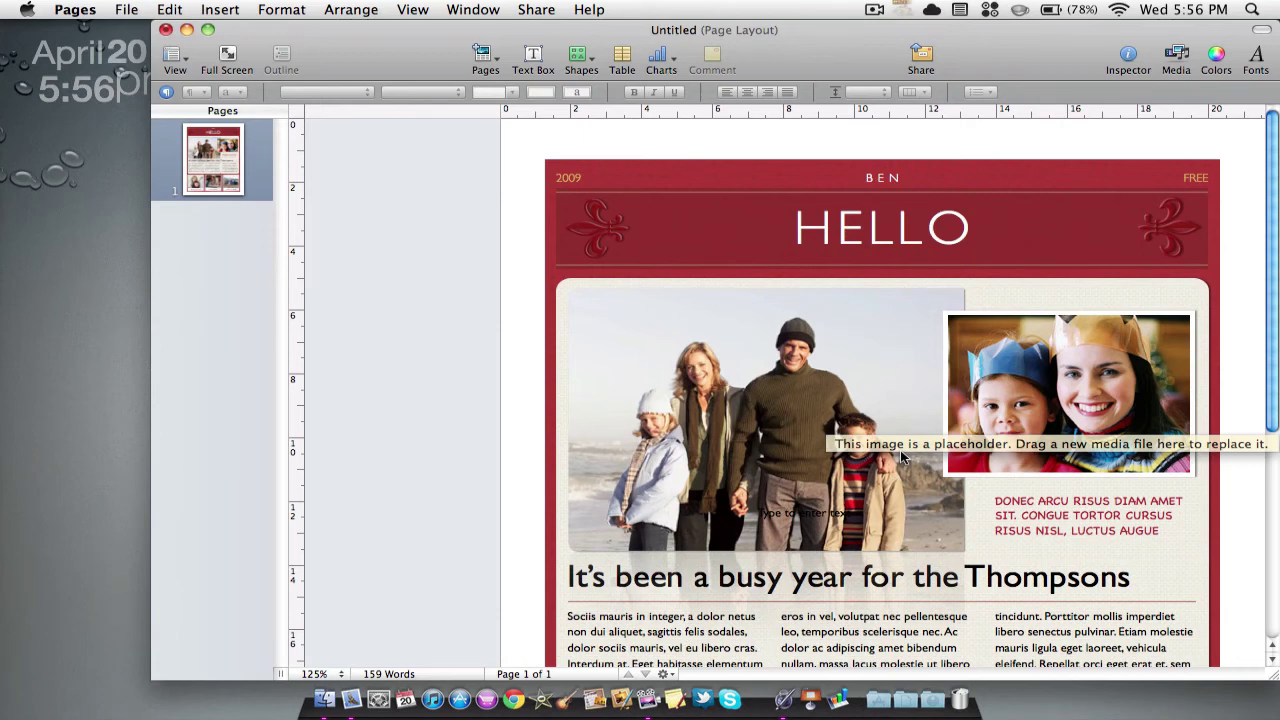
{"action": "left_click", "coordinate": [229, 56]}
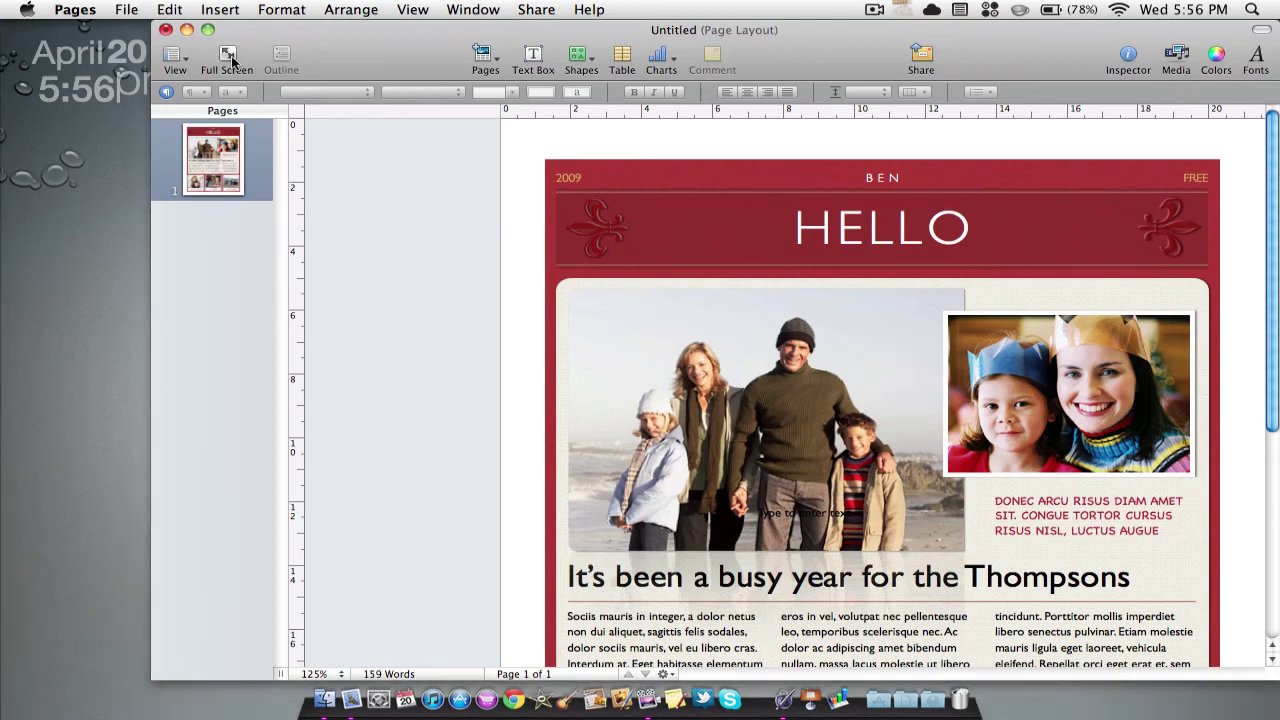
{"action": "scroll", "coordinate": [703, 350], "scroll_direction": "down", "scroll_amount": 5}
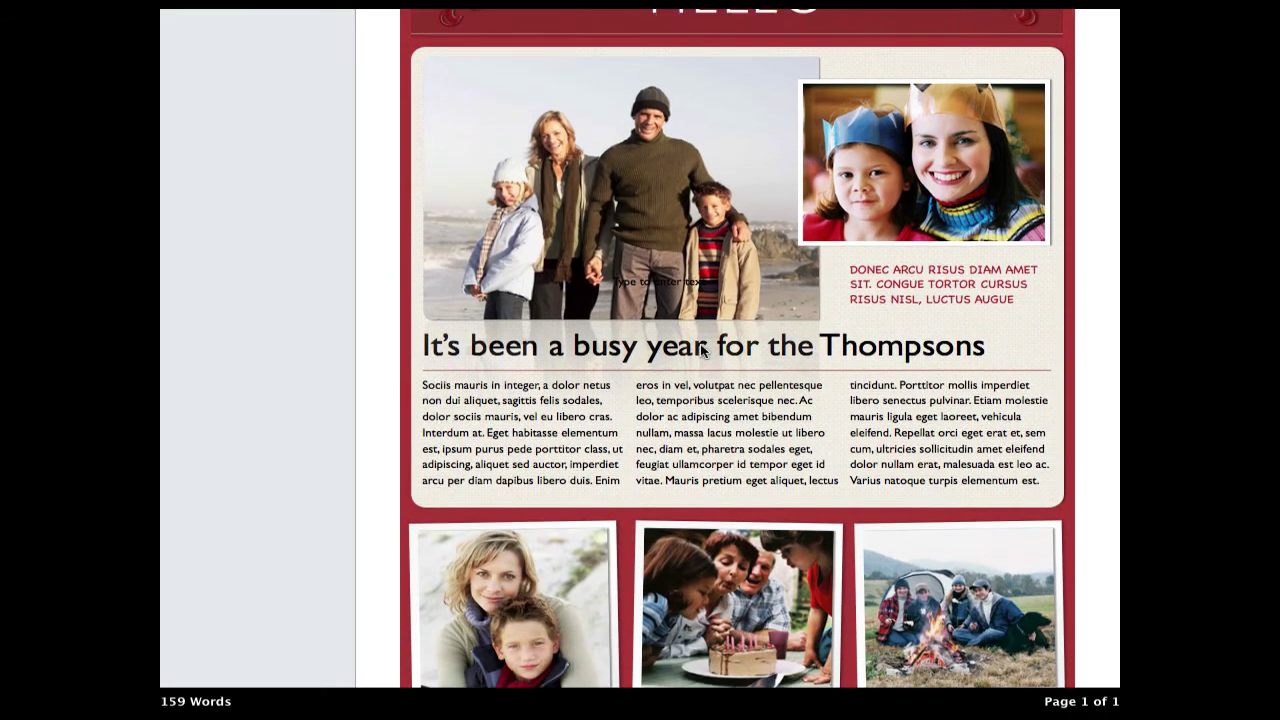
{"action": "scroll", "coordinate": [703, 350], "scroll_direction": "up", "scroll_amount": 5}
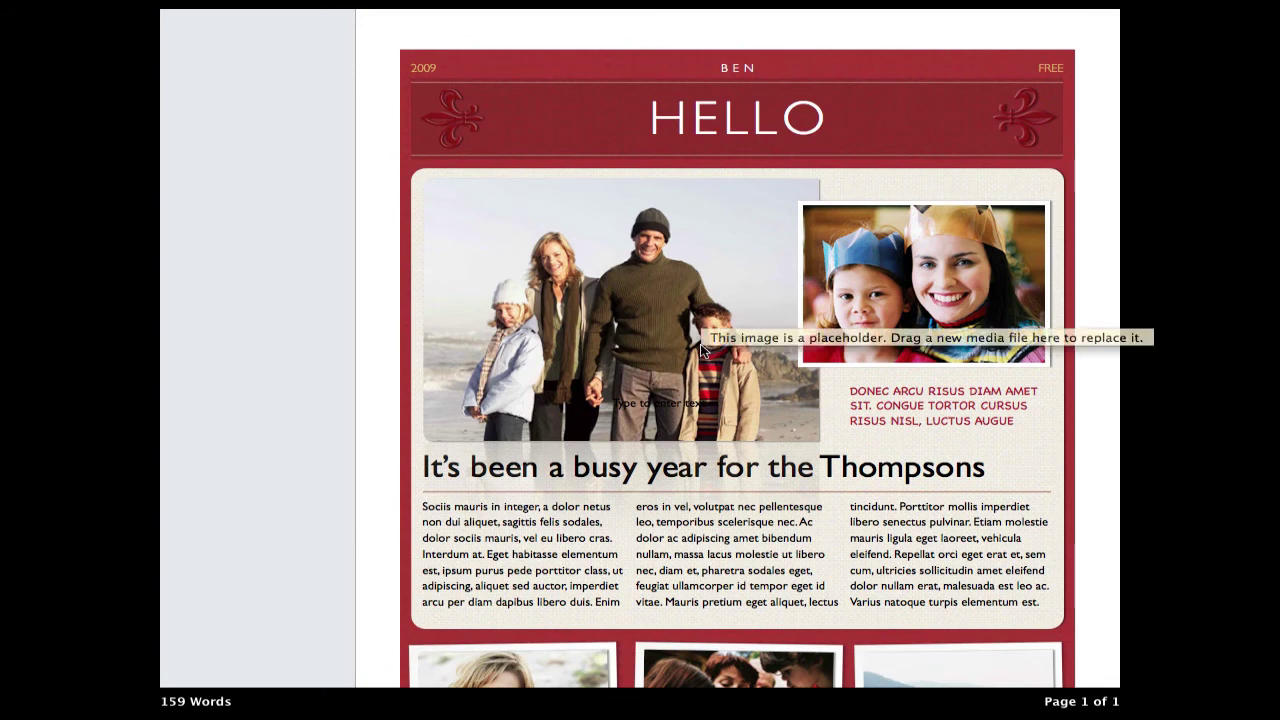
{"action": "key", "text": "Escape"}
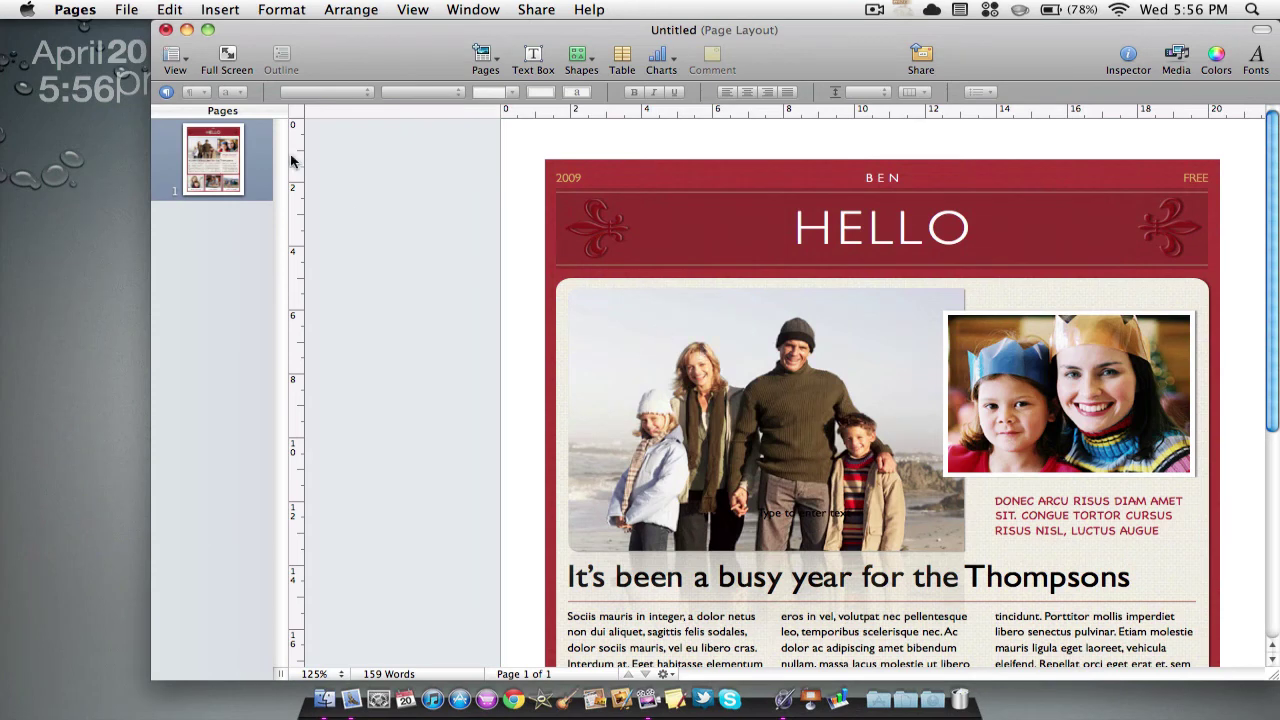
Choose Hide Comments from the View menu to remove the empty comments margin.
{"action": "left_click", "coordinate": [181, 62]}
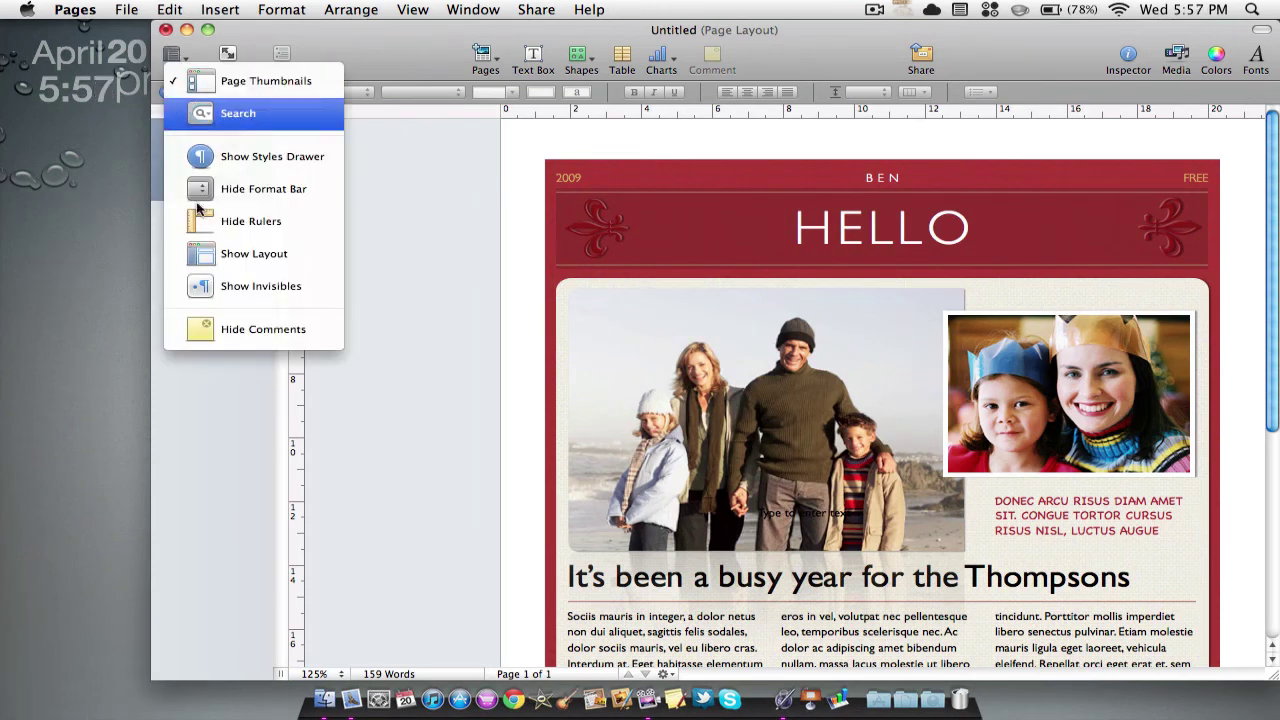
{"action": "left_click", "coordinate": [203, 327]}
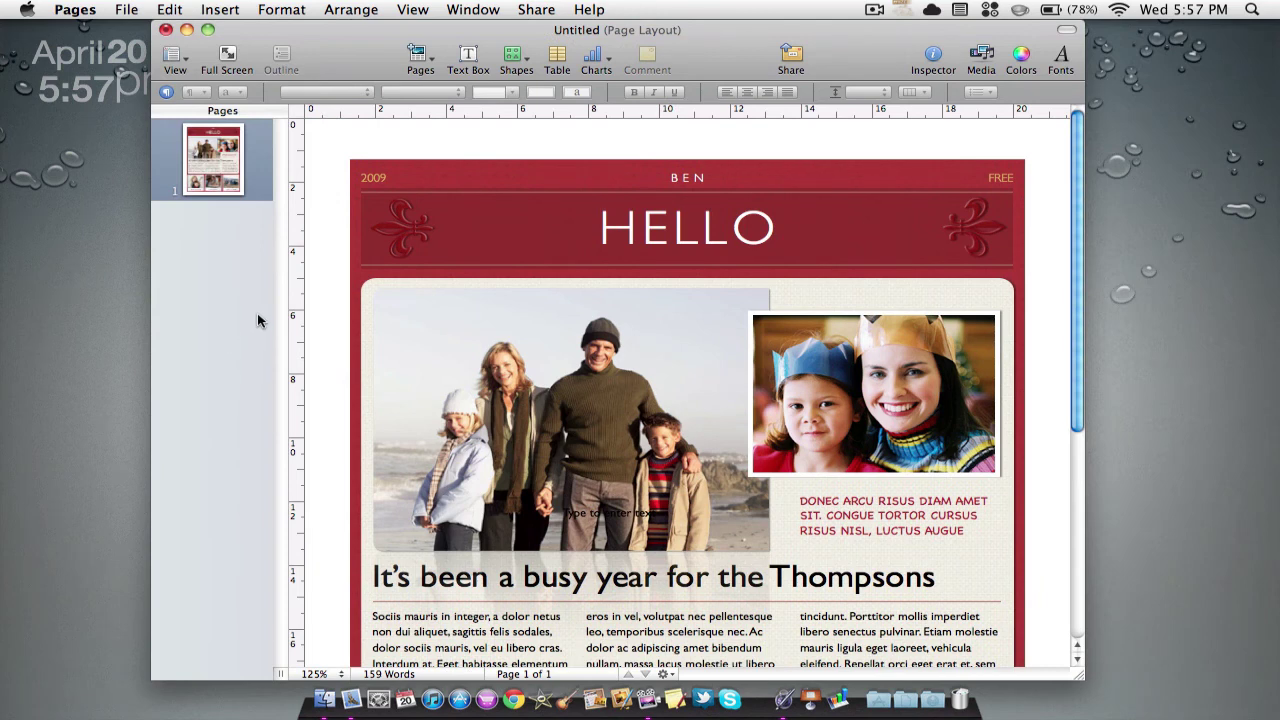